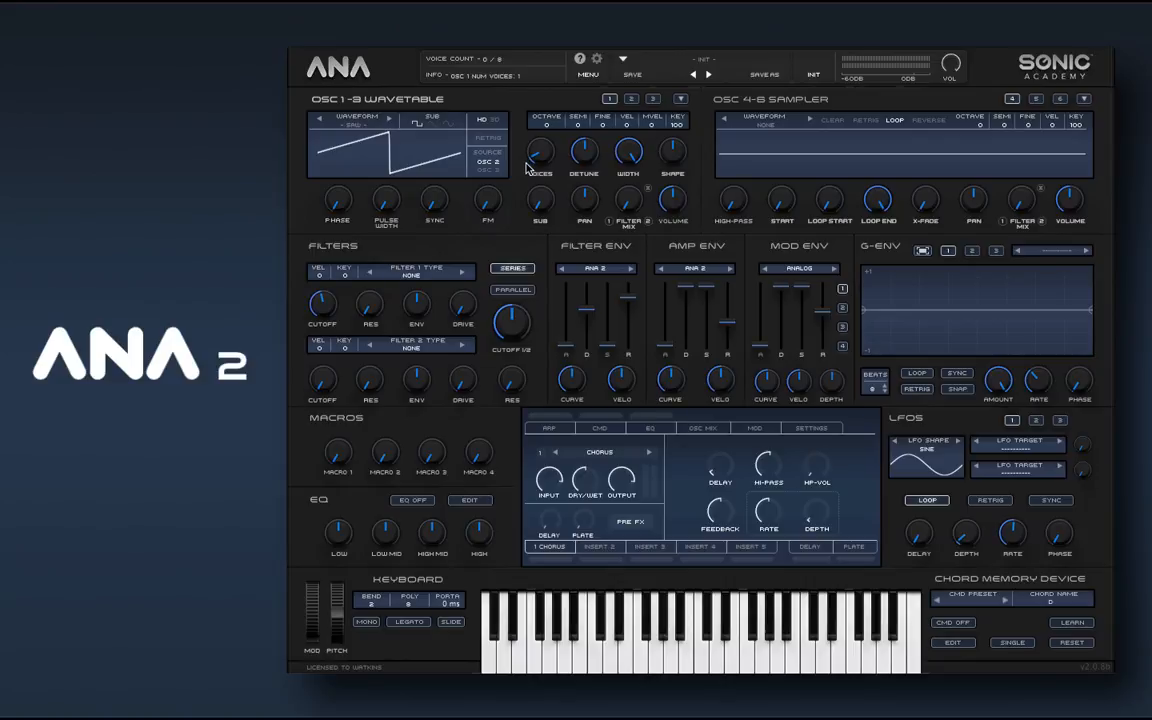
Set oscillator 1's waveform to Triangle.
left_click(392, 121)
left_click(392, 121)
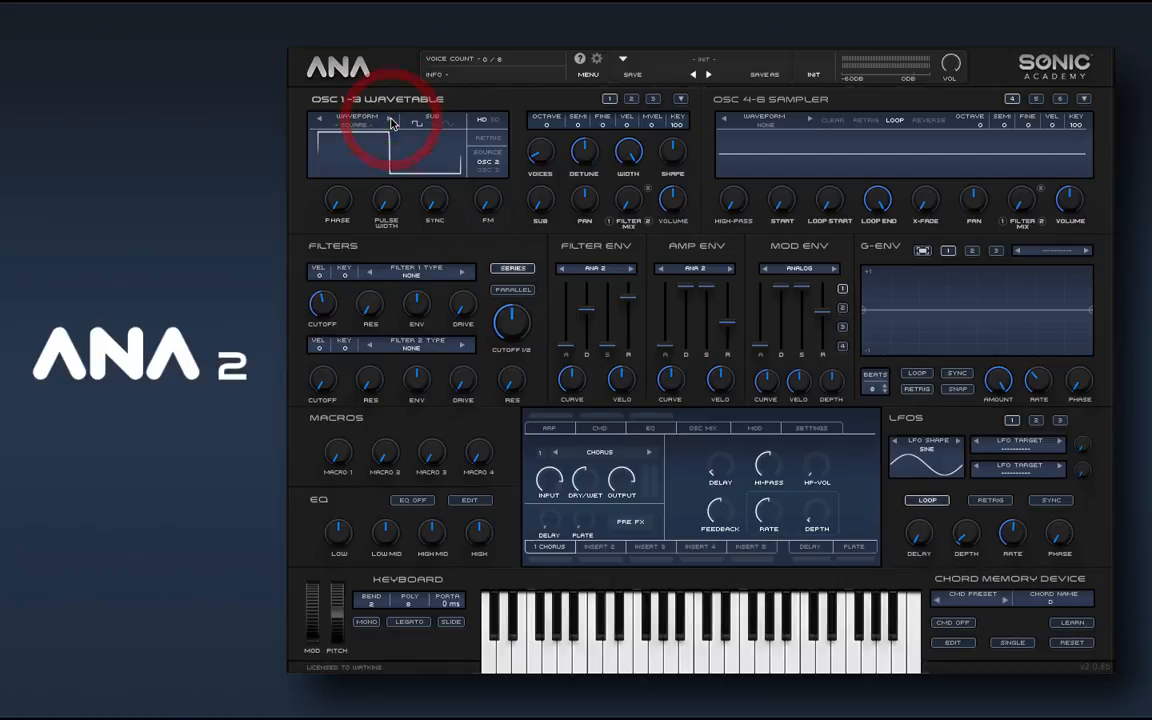
left_click(392, 121)
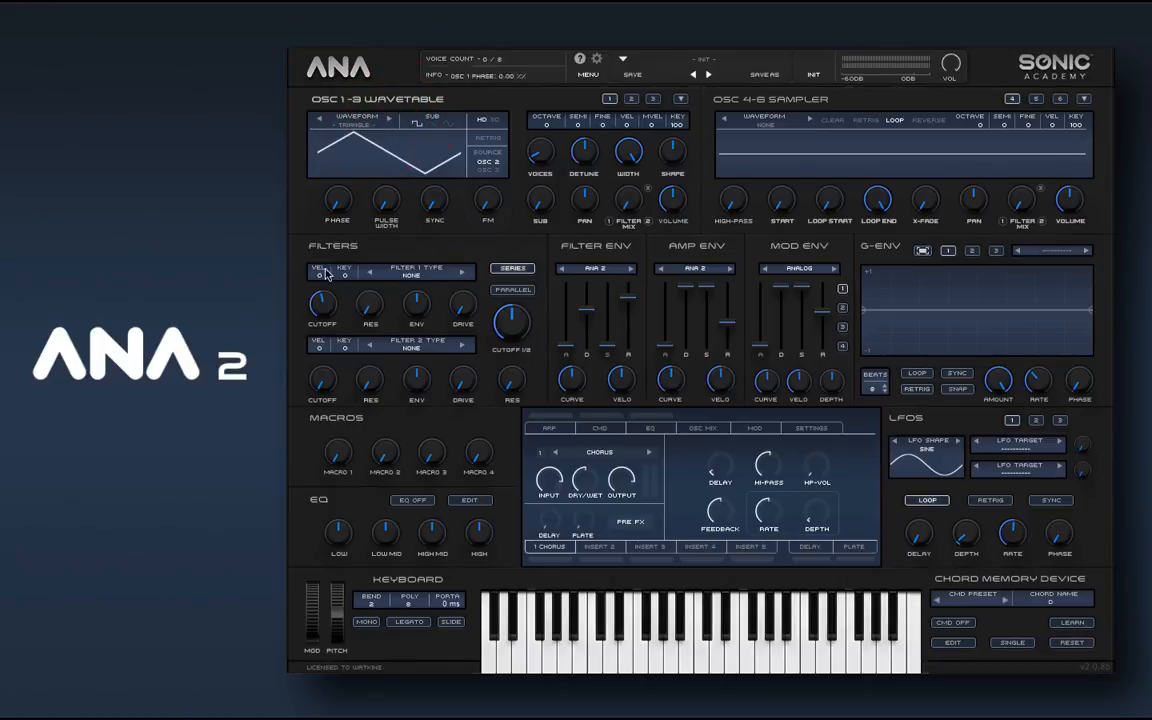
Set filter 1 to the analog Corgy type, lower its cutoff and raise its resonance slightly past the middle.
left_click(395, 271)
mouse_move(420, 313)
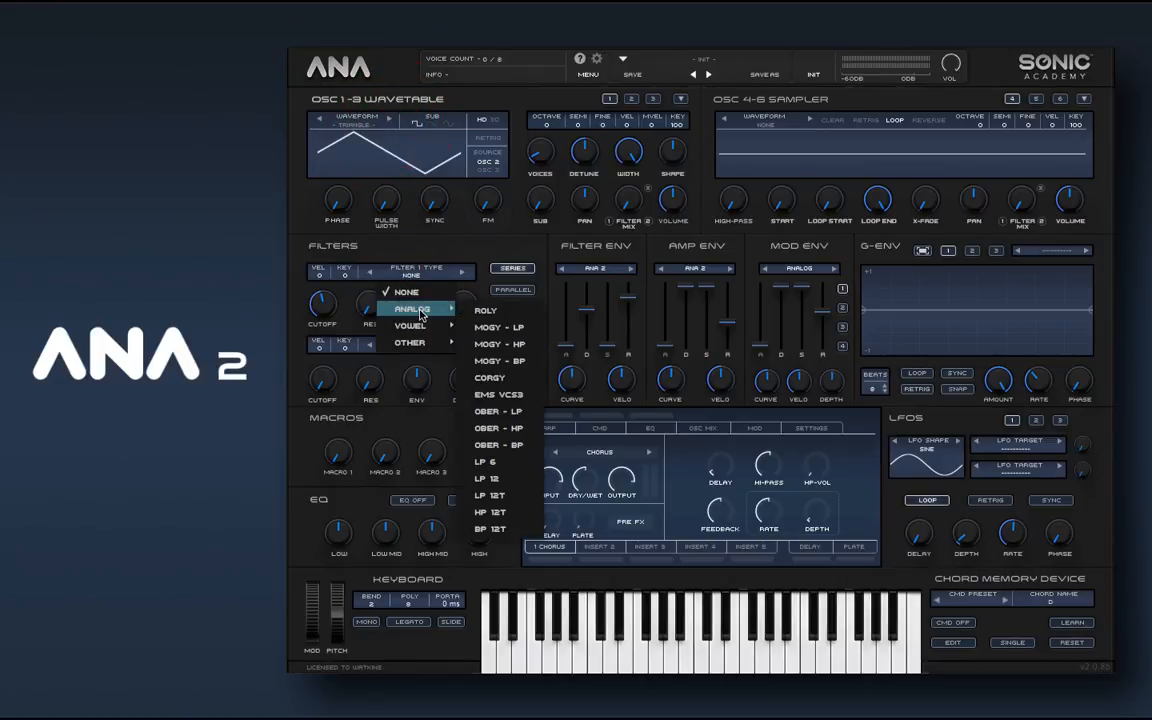
left_click(515, 379)
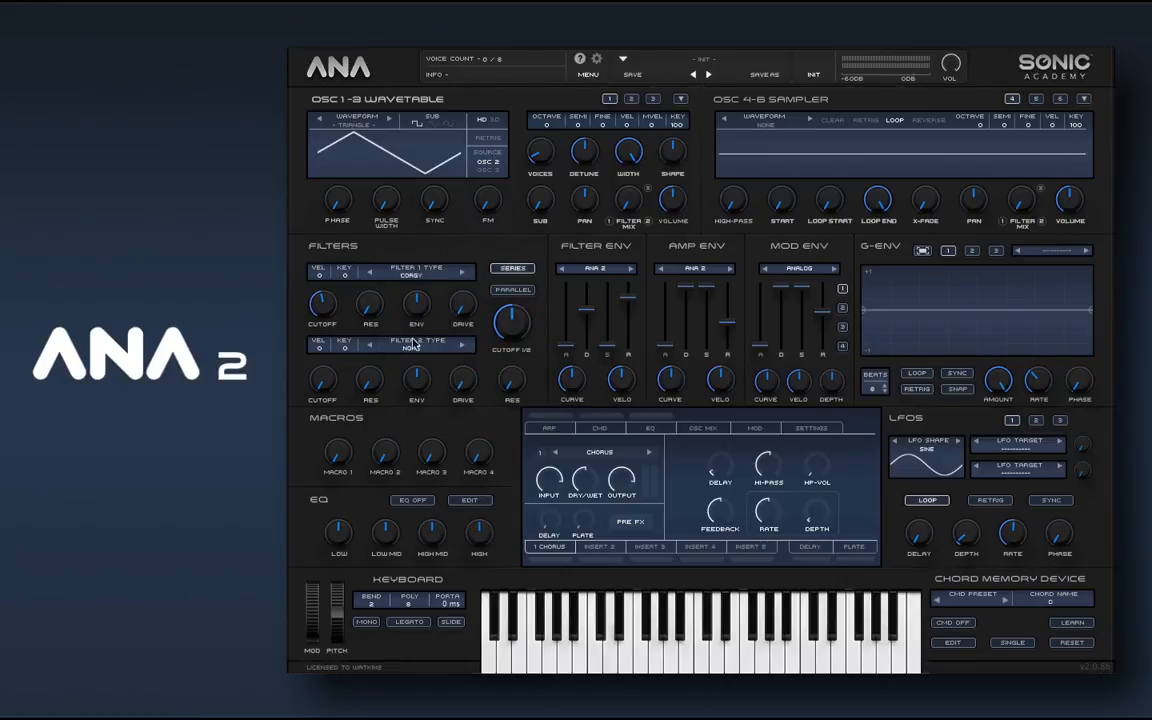
left_click_drag(330, 313, 329, 368)
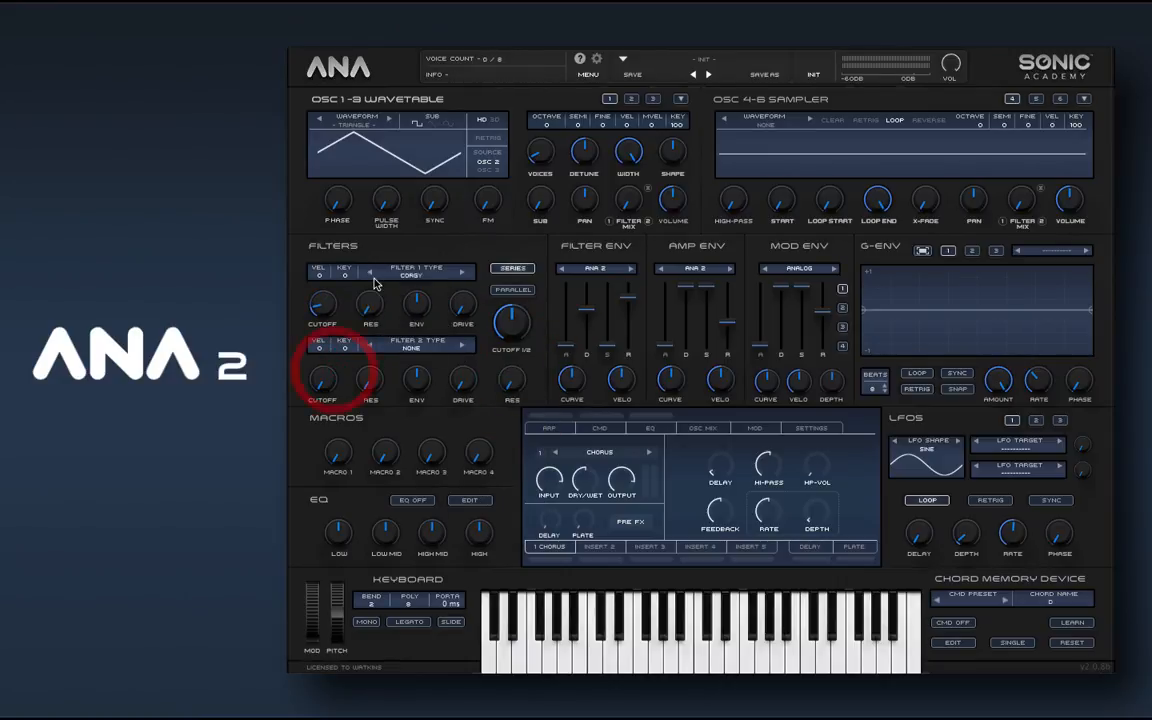
left_click_drag(370, 290, 372, 196)
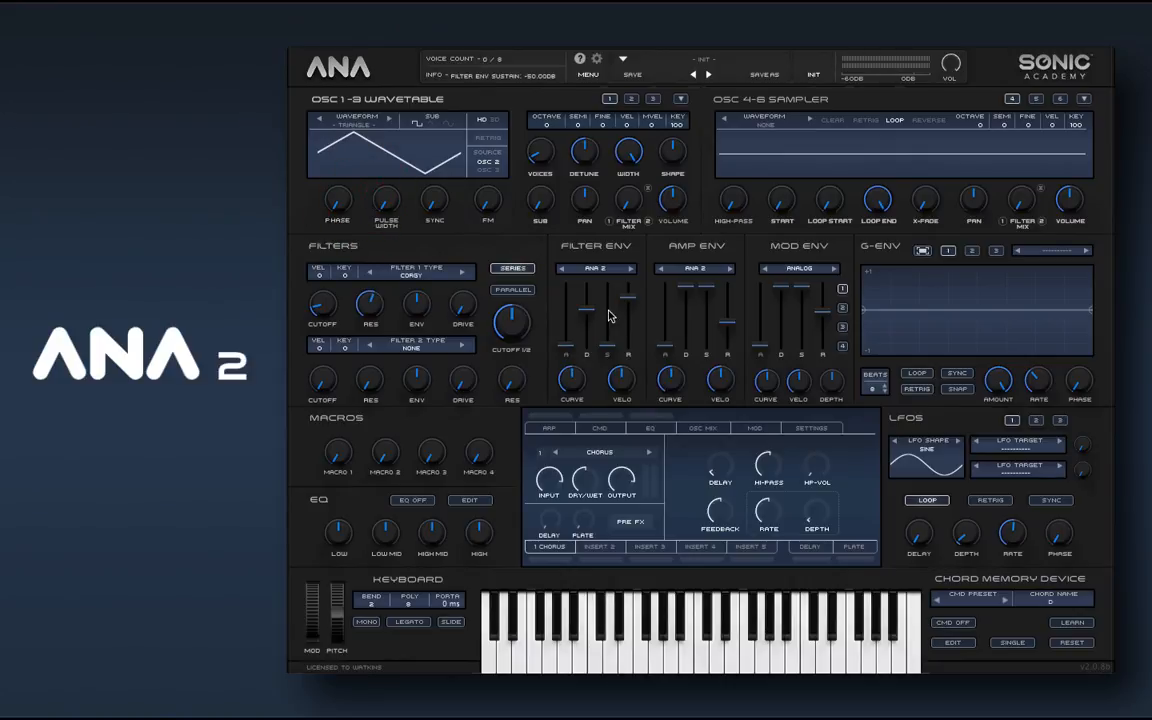
Raise the filter envelope's attack to just under half its range and turn filter 1's envelope amount up into the positive range.
left_click_drag(566, 320, 563, 217)
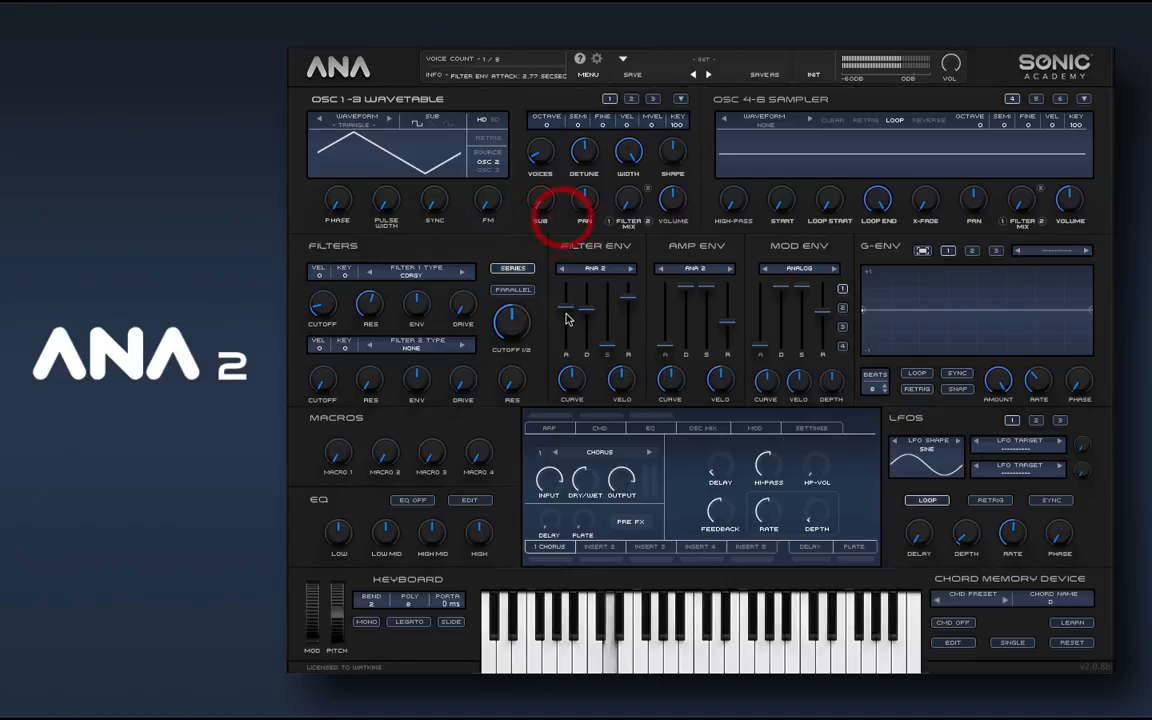
left_click_drag(567, 316, 566, 336)
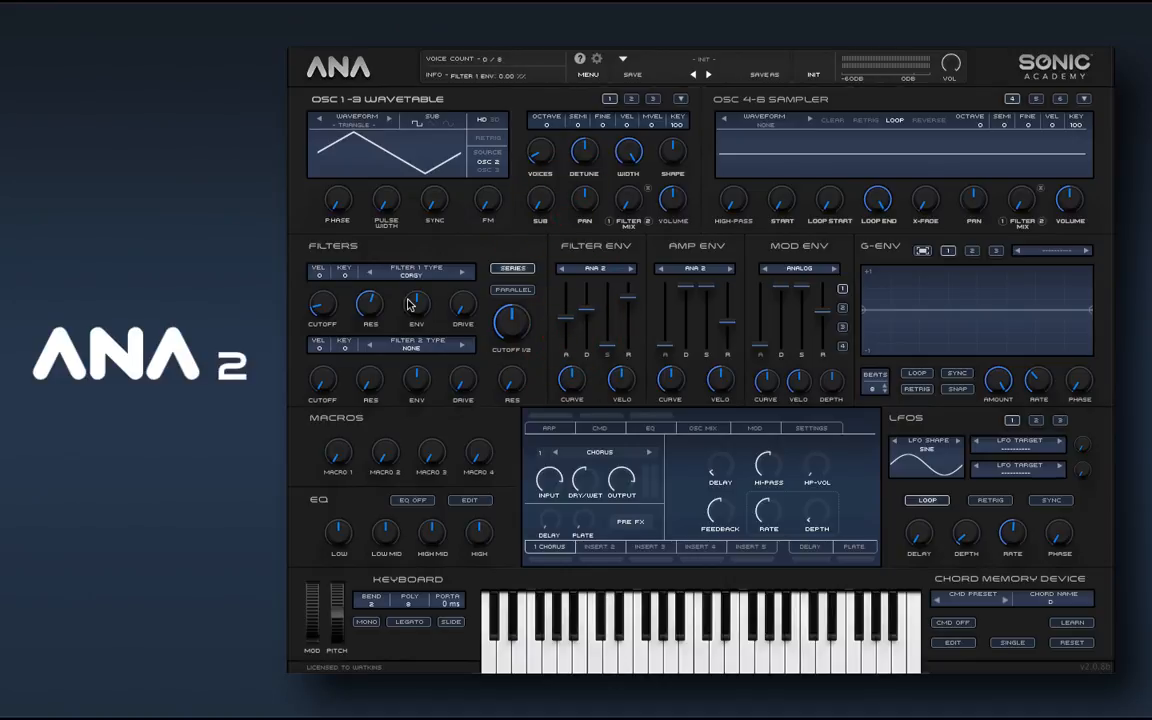
mouse_move(416, 302)
left_mouse_down()
mouse_move(420, 268)
mouse_move(420, 279)
left_mouse_up()
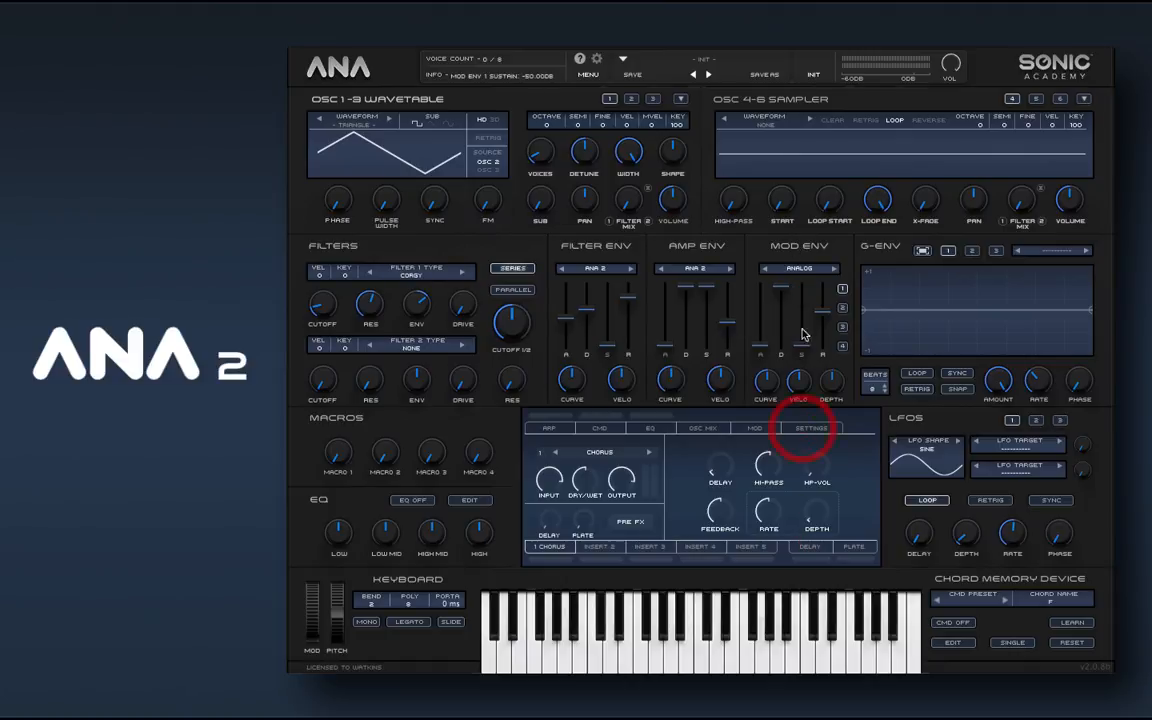
Lower Mod Env 1's decay to about a third of its range, set its release to 0.02 seconds and its depth to maximum.
left_click_drag(780, 285, 782, 418)
left_click_drag(823, 317, 828, 412)
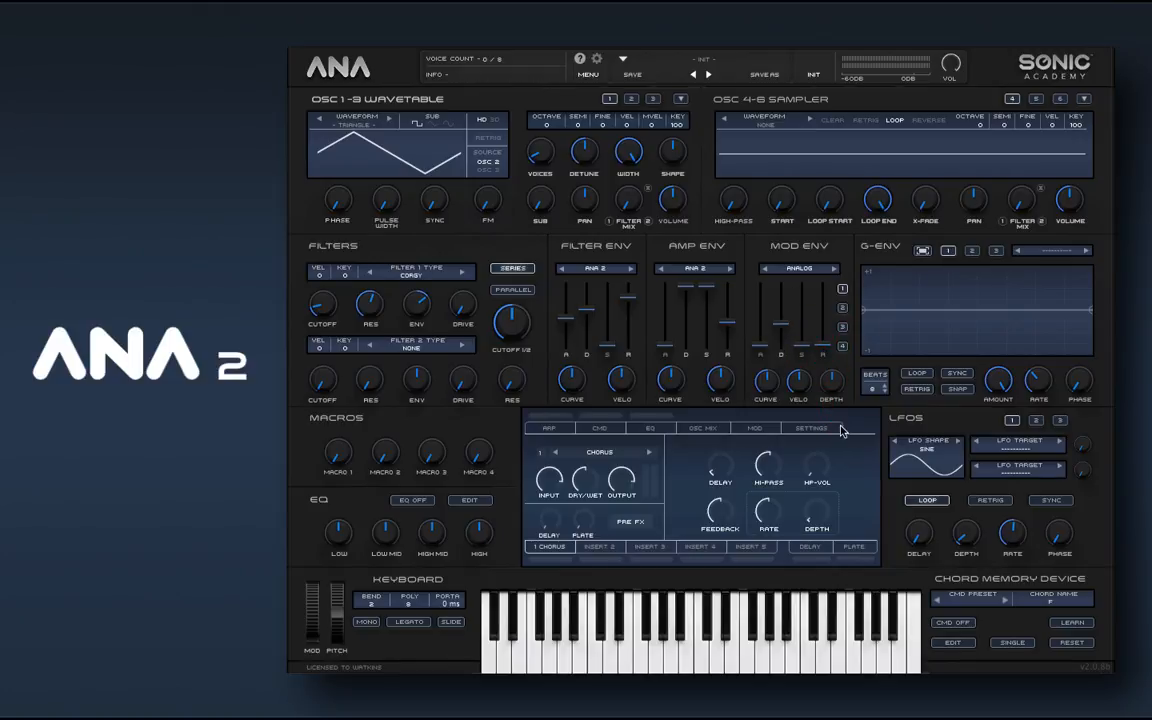
left_click_drag(836, 392, 831, 261)
Activate the Plate send effect and reduce the plate send amount of insert slot 5.
left_click(851, 560)
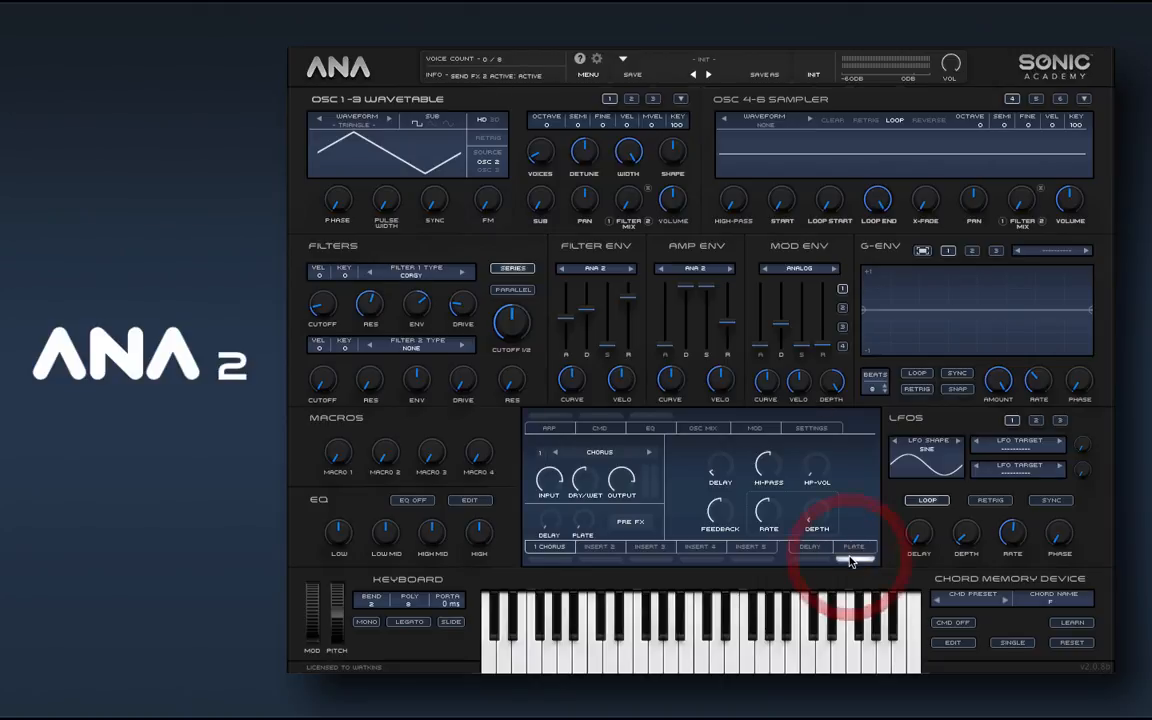
left_click(851, 548)
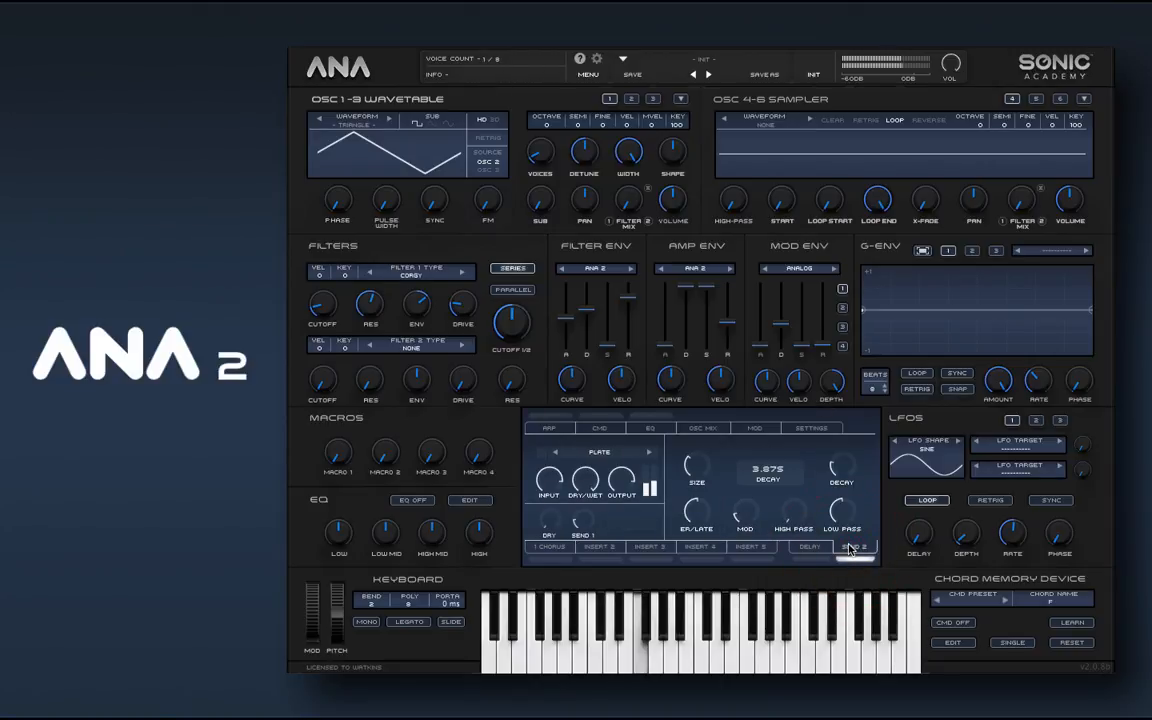
left_click(752, 547)
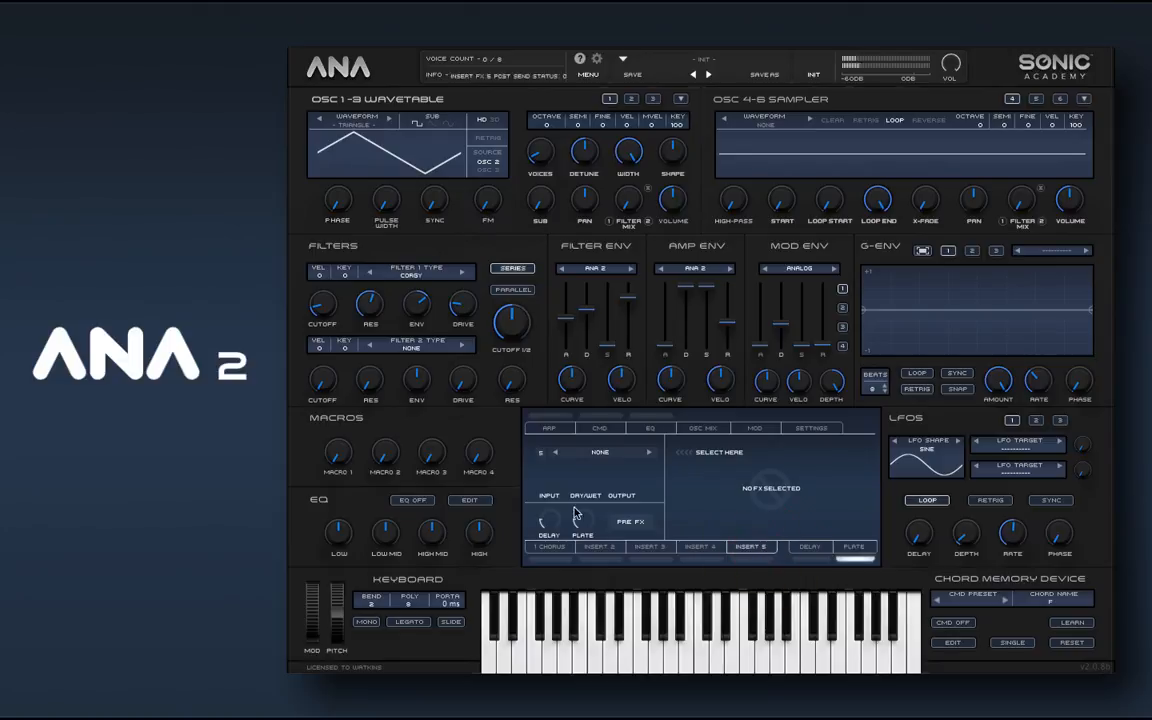
left_click_drag(576, 514, 585, 546)
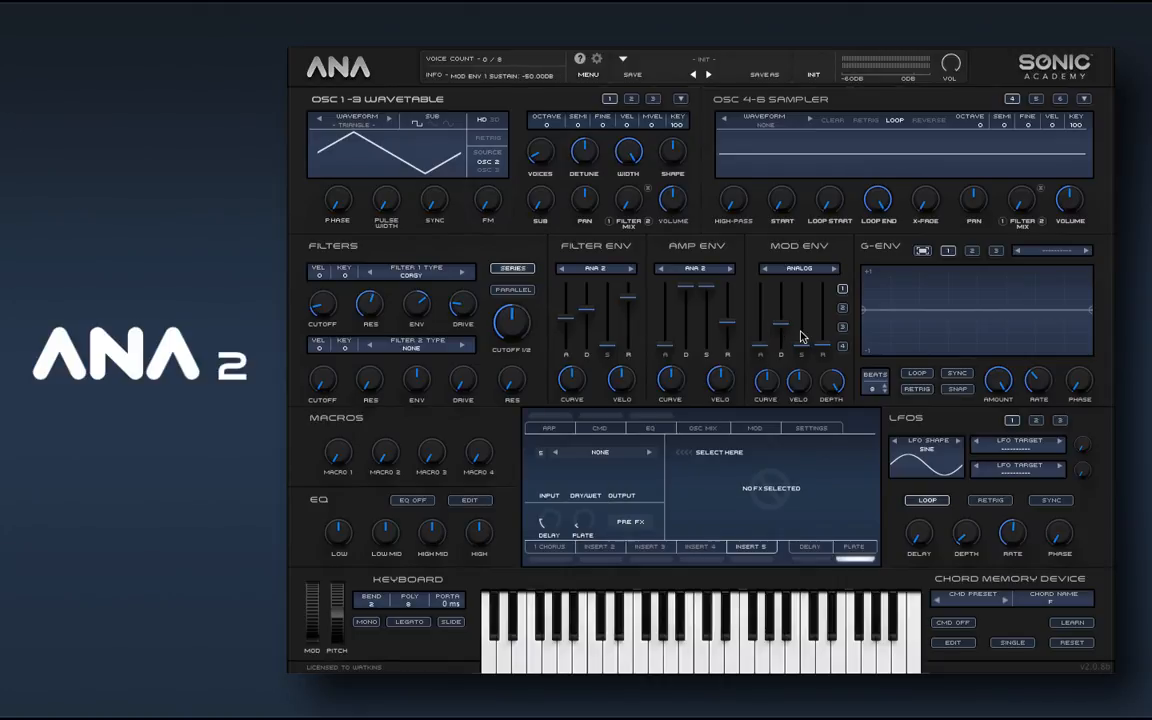
Assign Mod Env 1 as the modulation source for filter 1 cutoff, oscillator 1 volume and filter 1 drive.
right_click(322, 312)
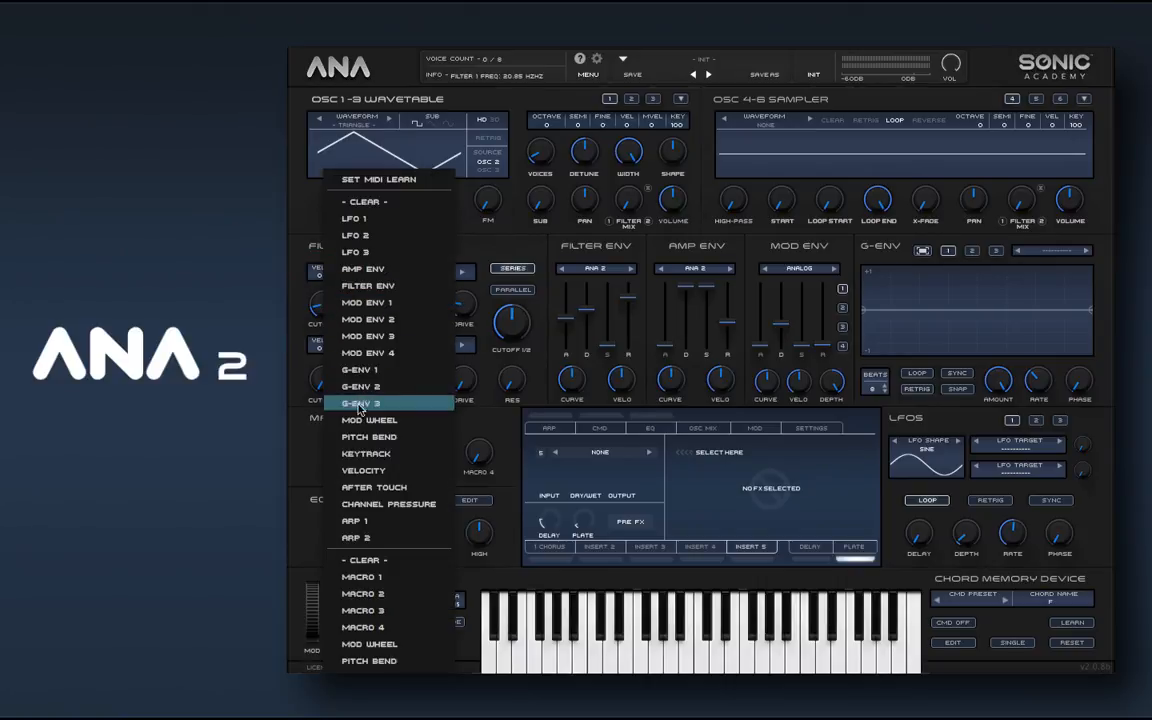
left_click(365, 314)
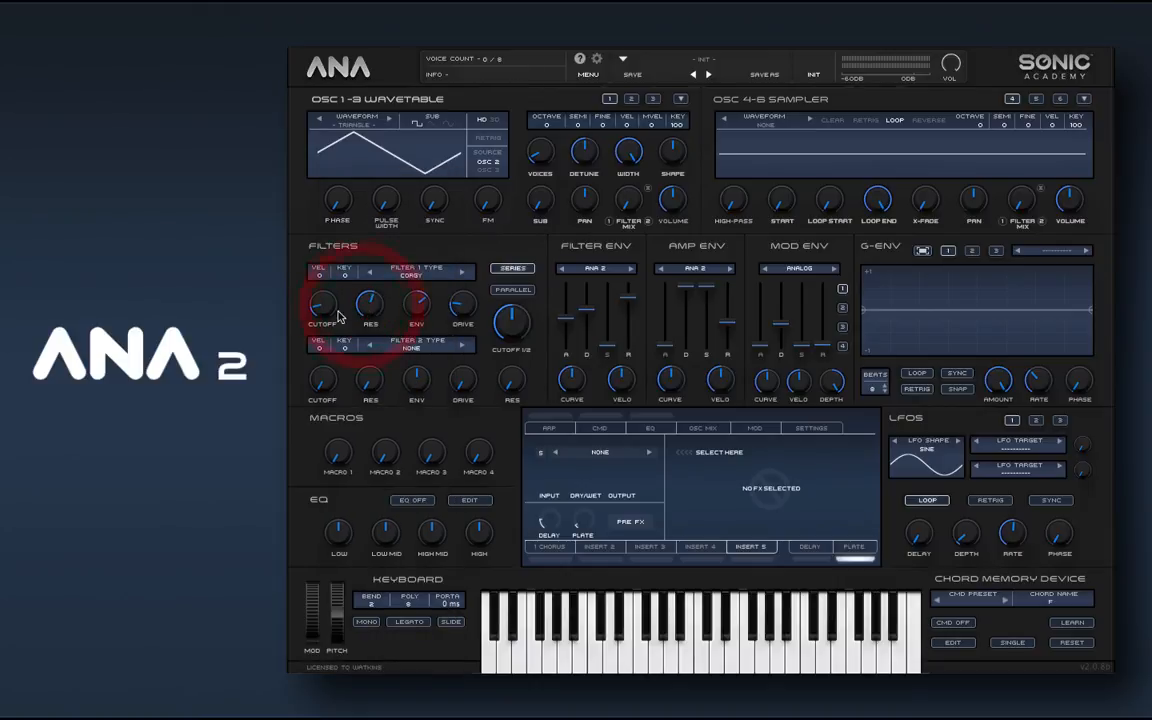
right_click(673, 204)
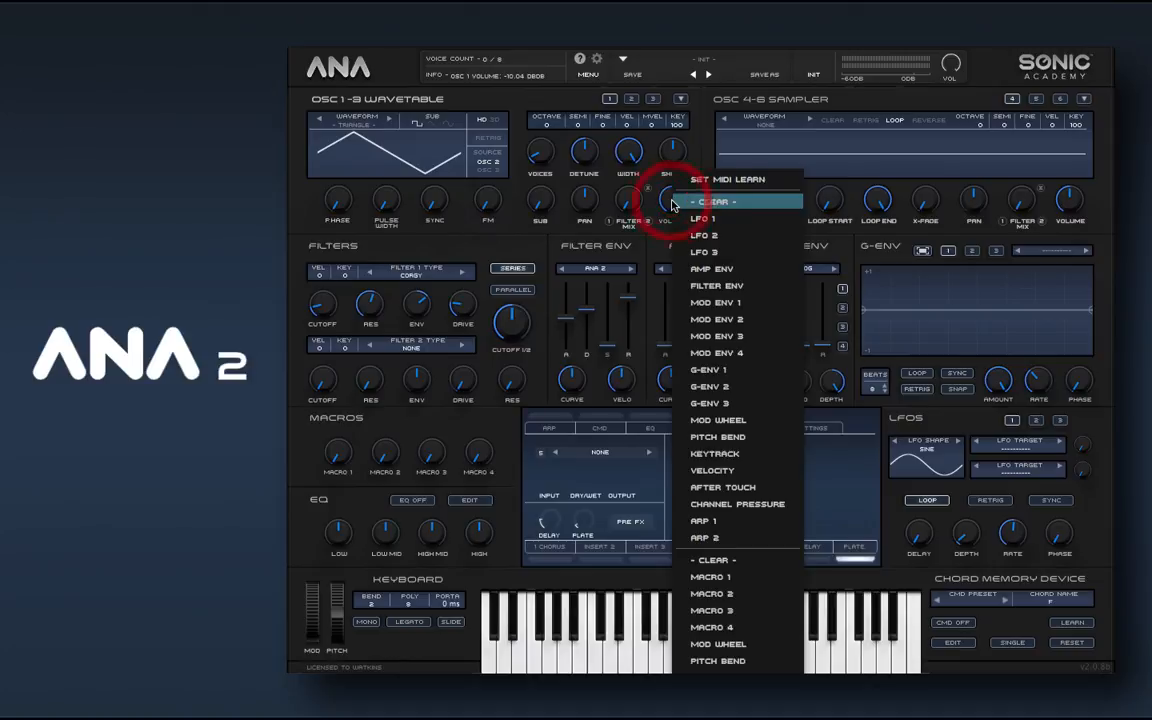
left_click(729, 302)
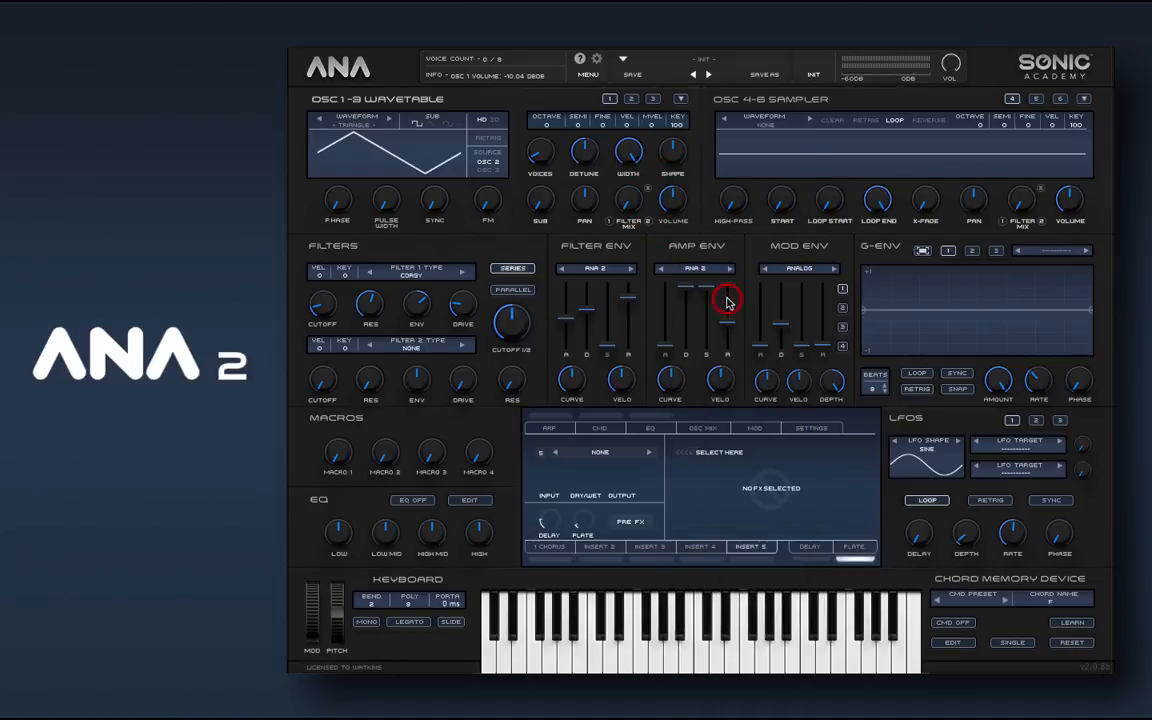
right_click(466, 310)
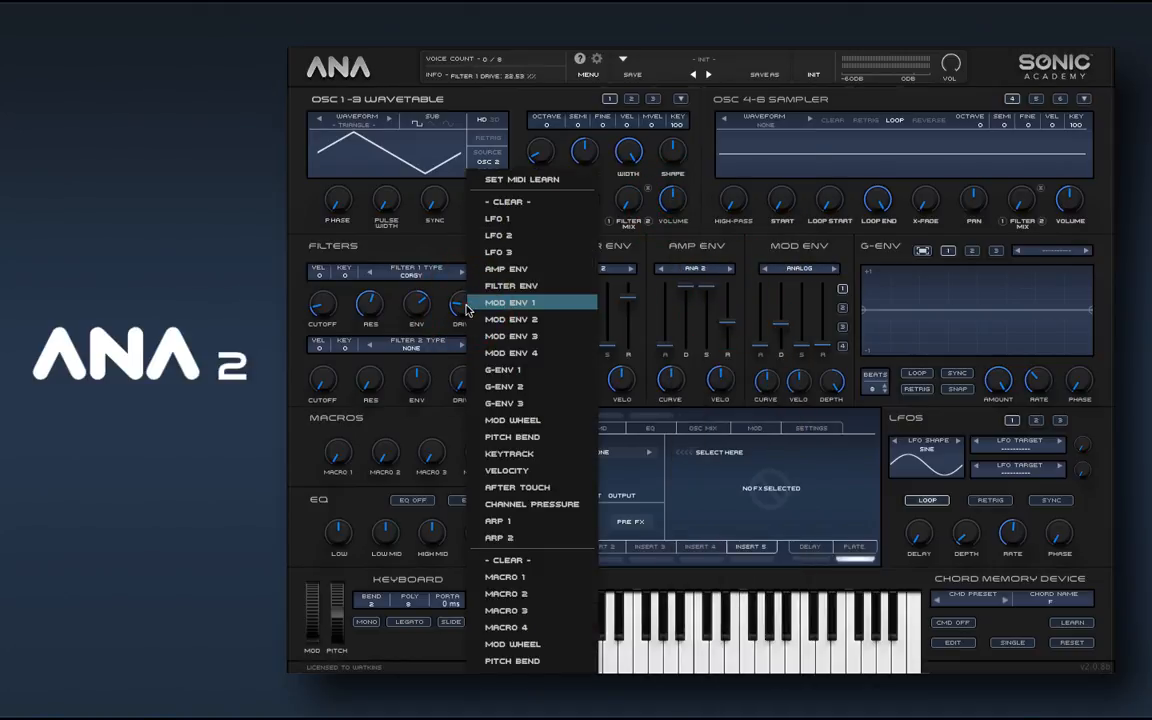
left_click(476, 306)
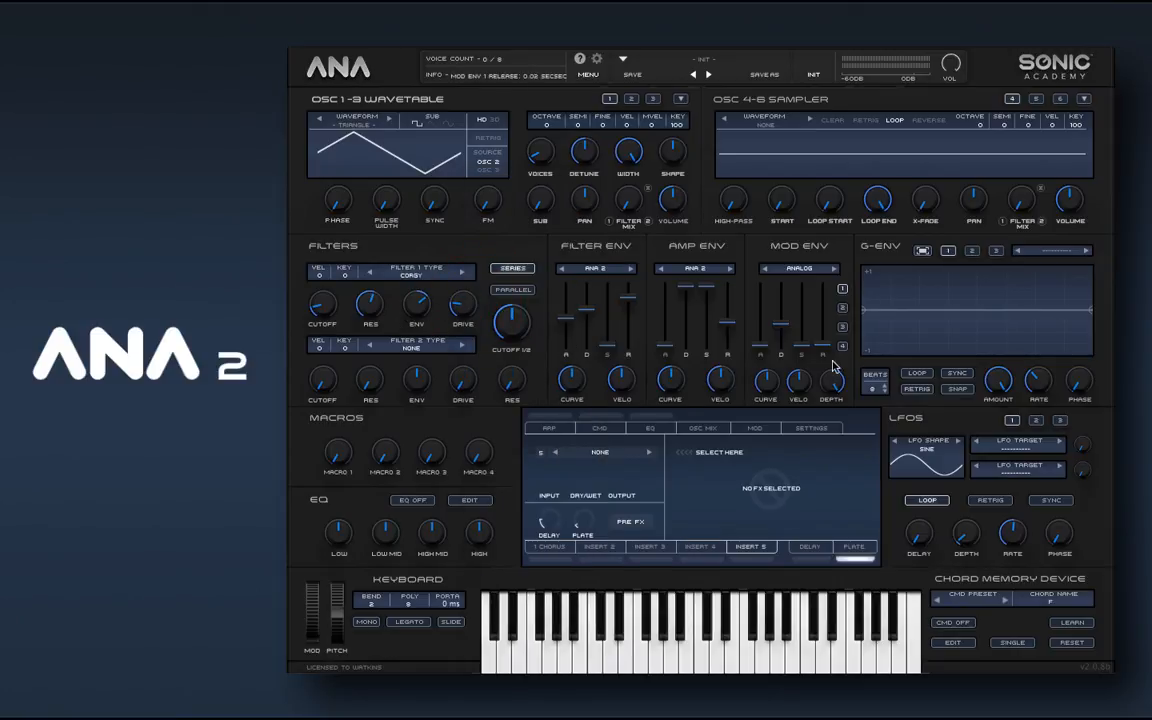
Try lower and higher Mod Env 1 depth amounts while notes play.
left_click_drag(835, 380, 837, 420)
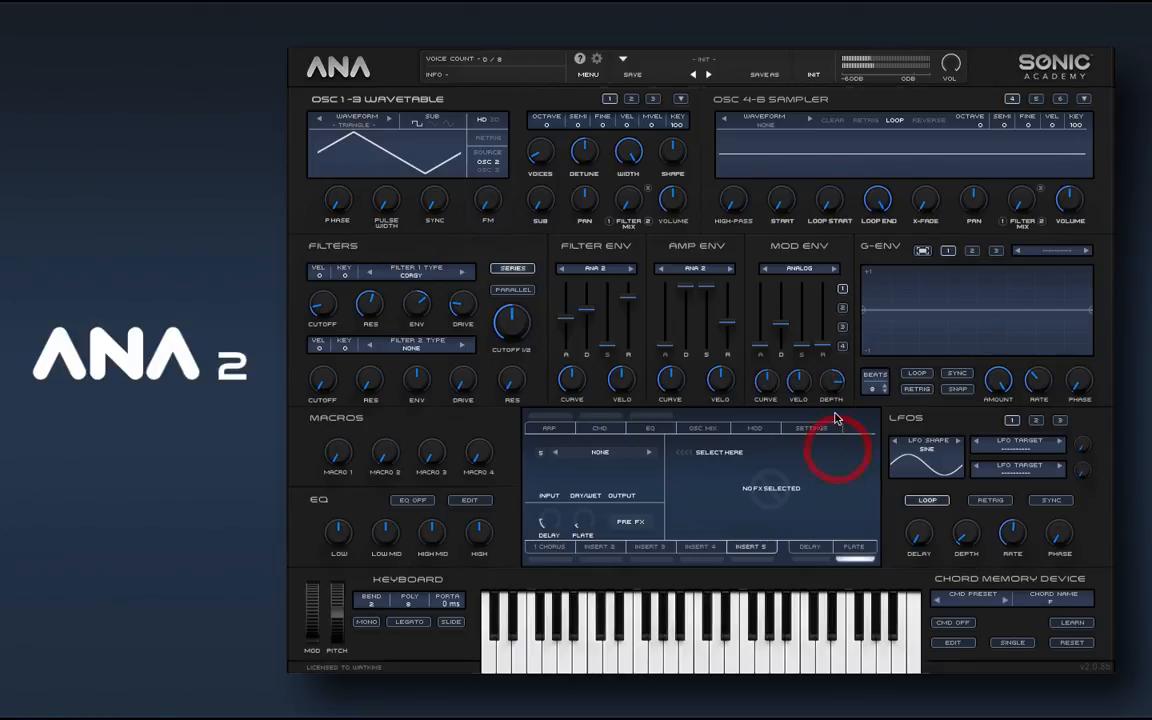
scroll(833, 382, "up", 5)
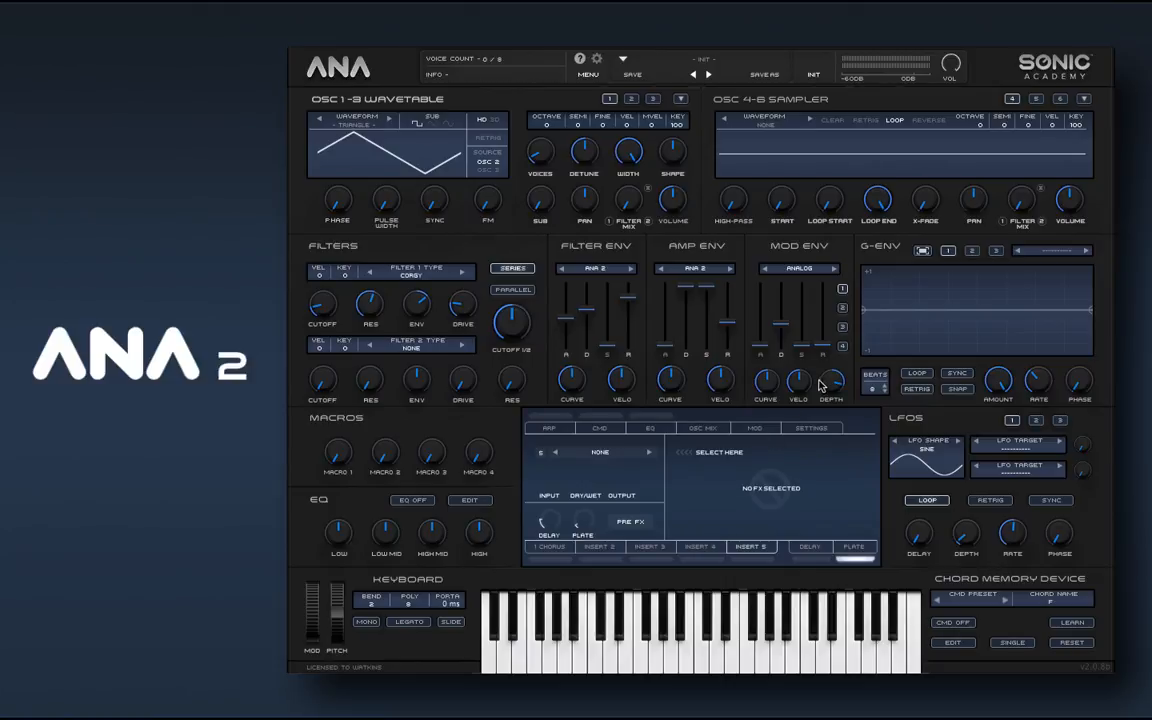
scroll(822, 385, "up", 4)
In the mod matrix, set the Mod Env 1 amounts to 79 for Filter 1 Freq, 63 for OSC 1 Volume and 40 for Filter 1 Drive.
left_click(757, 428)
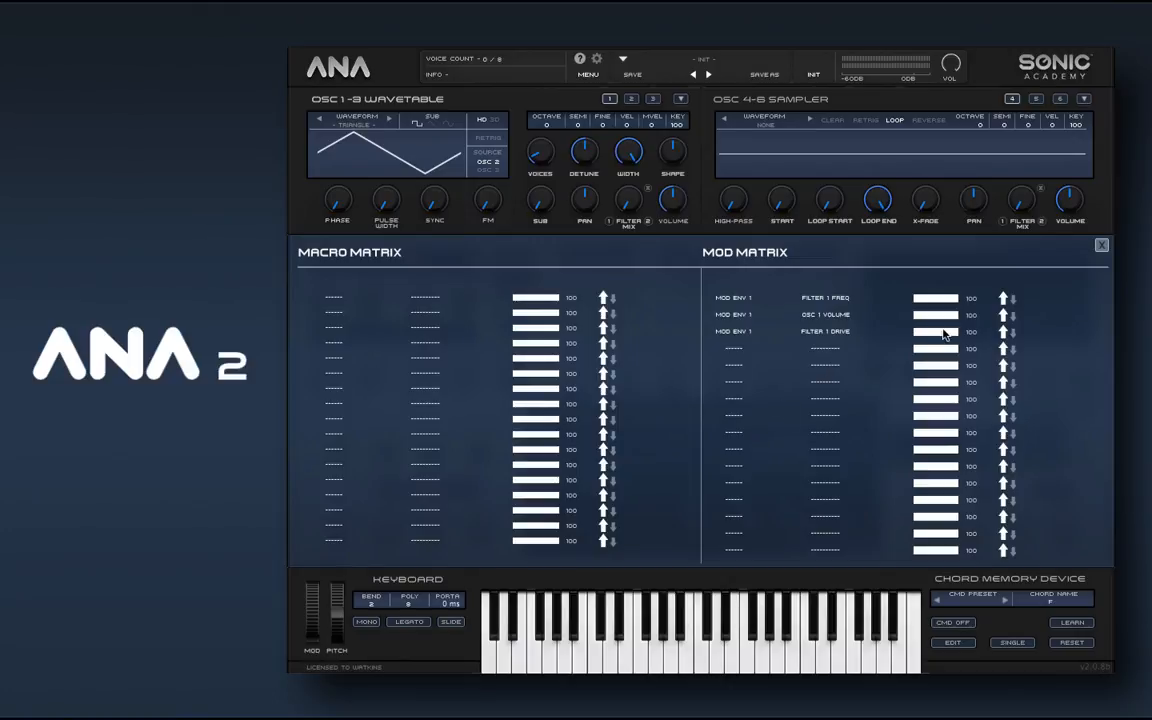
left_click_drag(956, 335, 935, 336)
left_click_drag(946, 321, 942, 320)
left_click_drag(954, 299, 946, 298)
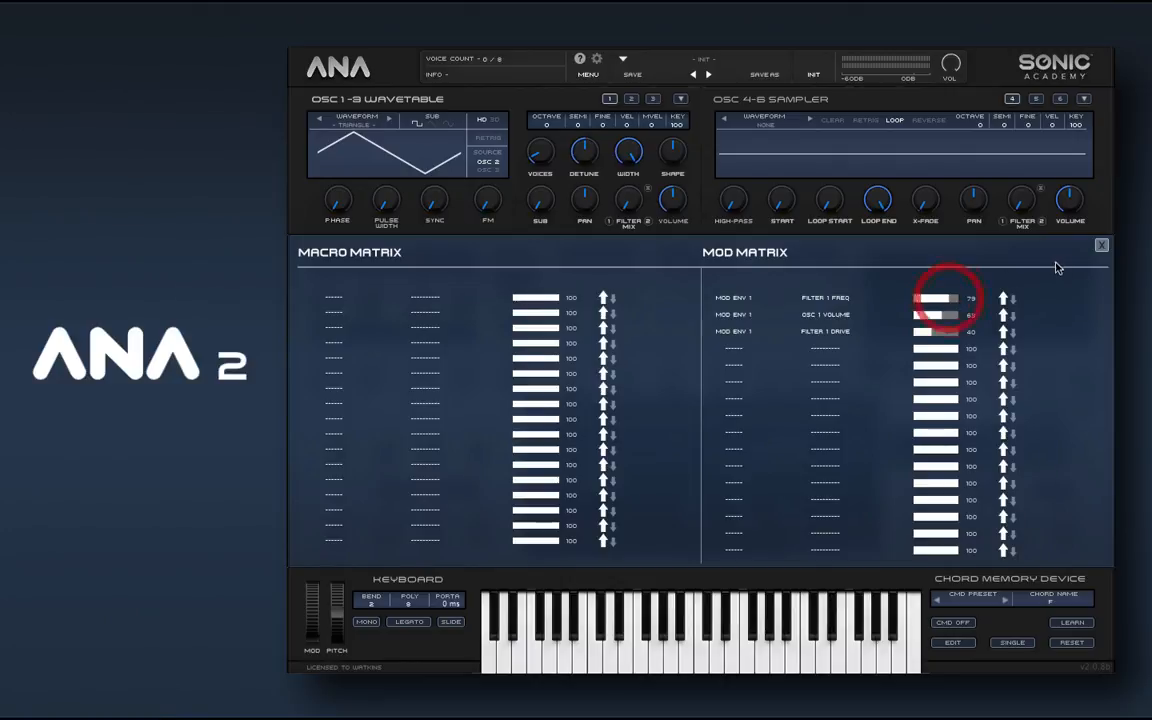
left_click(1101, 245)
Compare the rebalanced sound with Mod Env 1's depth raised and at zero, finishing at zero.
mouse_move(831, 380)
left_mouse_down()
mouse_move(840, 465)
mouse_move(838, 365)
left_mouse_up()
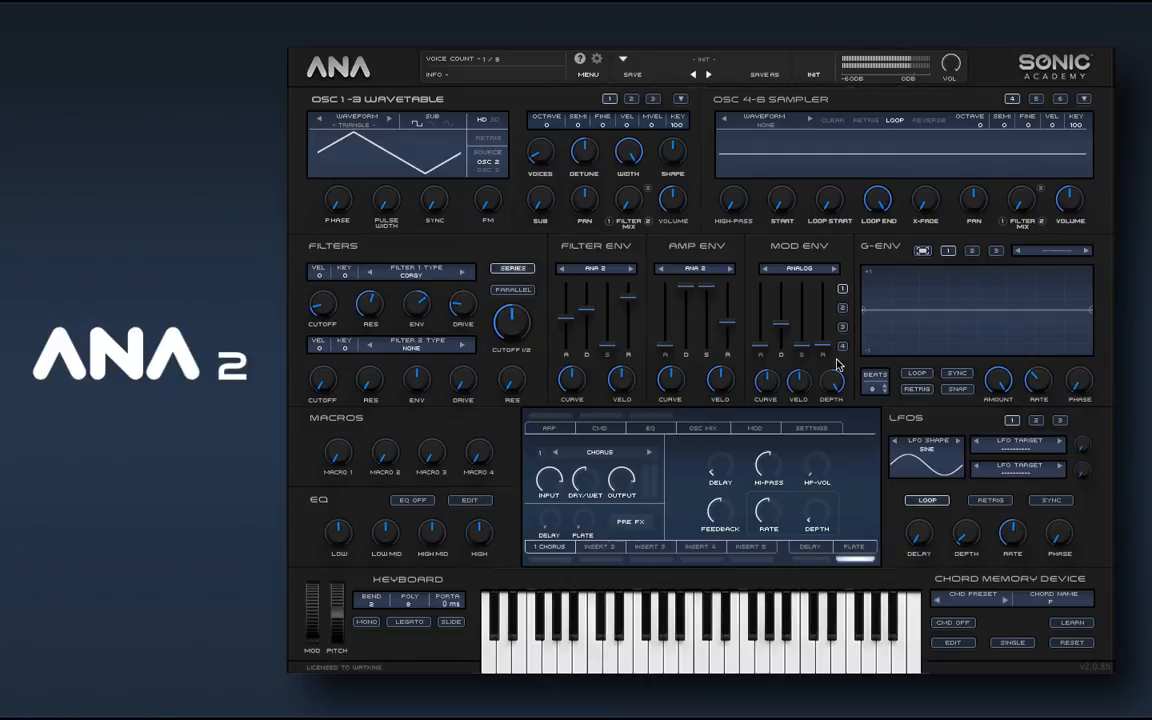
left_click_drag(834, 384, 840, 480)
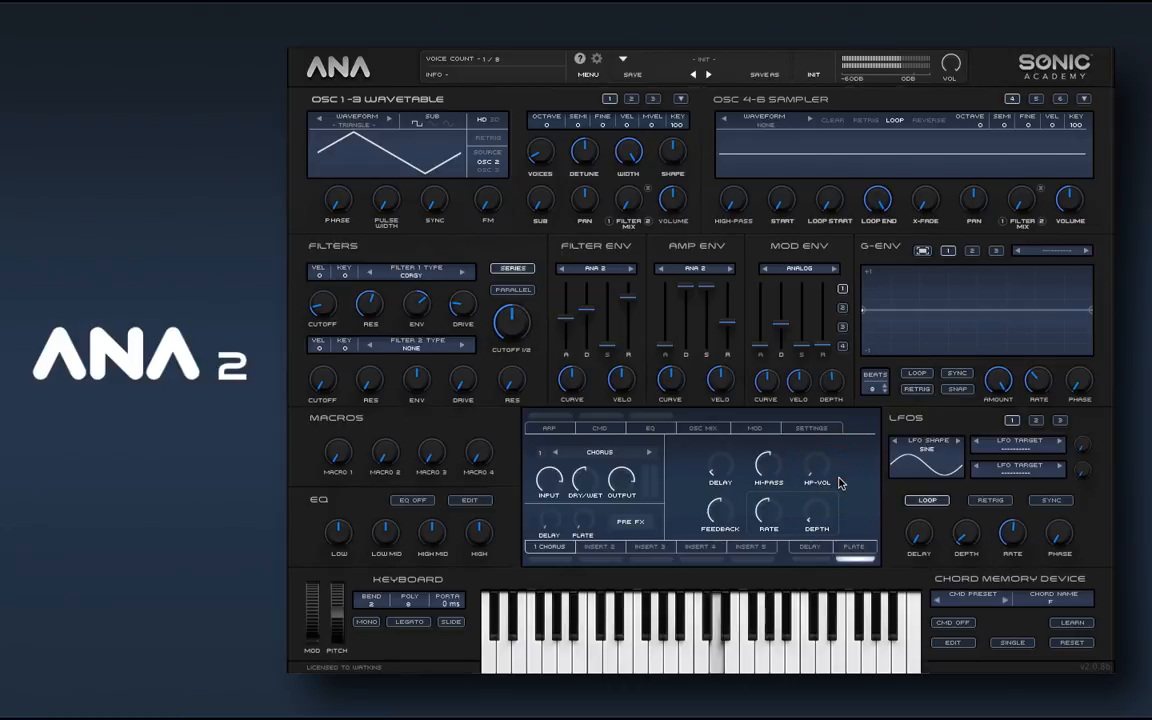
left_click(826, 354)
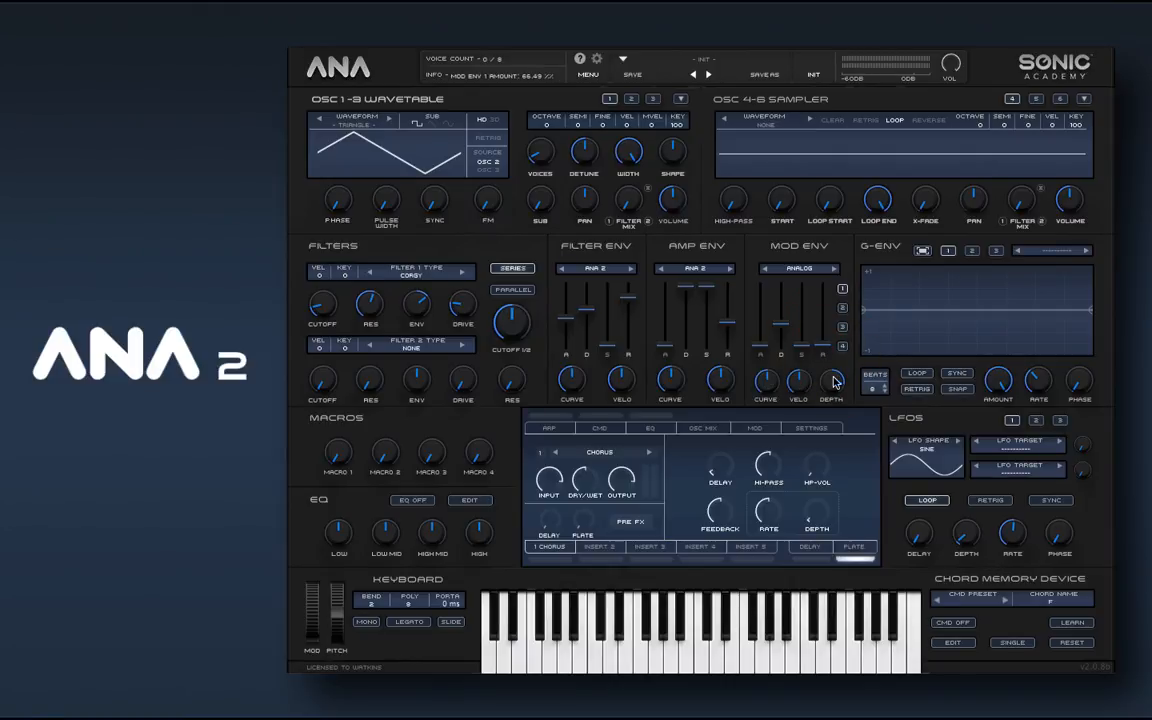
left_click_drag(834, 379, 834, 353)
left_click_drag(829, 386, 838, 480)
Load the Pink Noise sample from the Noise category into sampler 4.
left_click(763, 122)
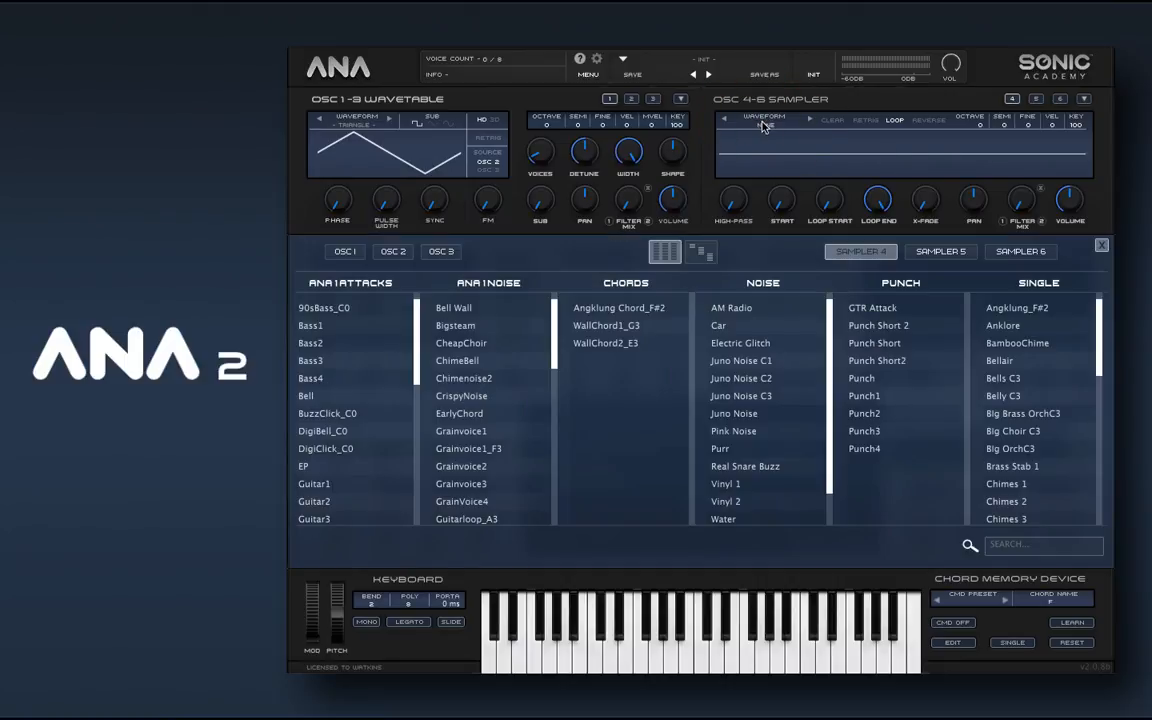
left_click(734, 433)
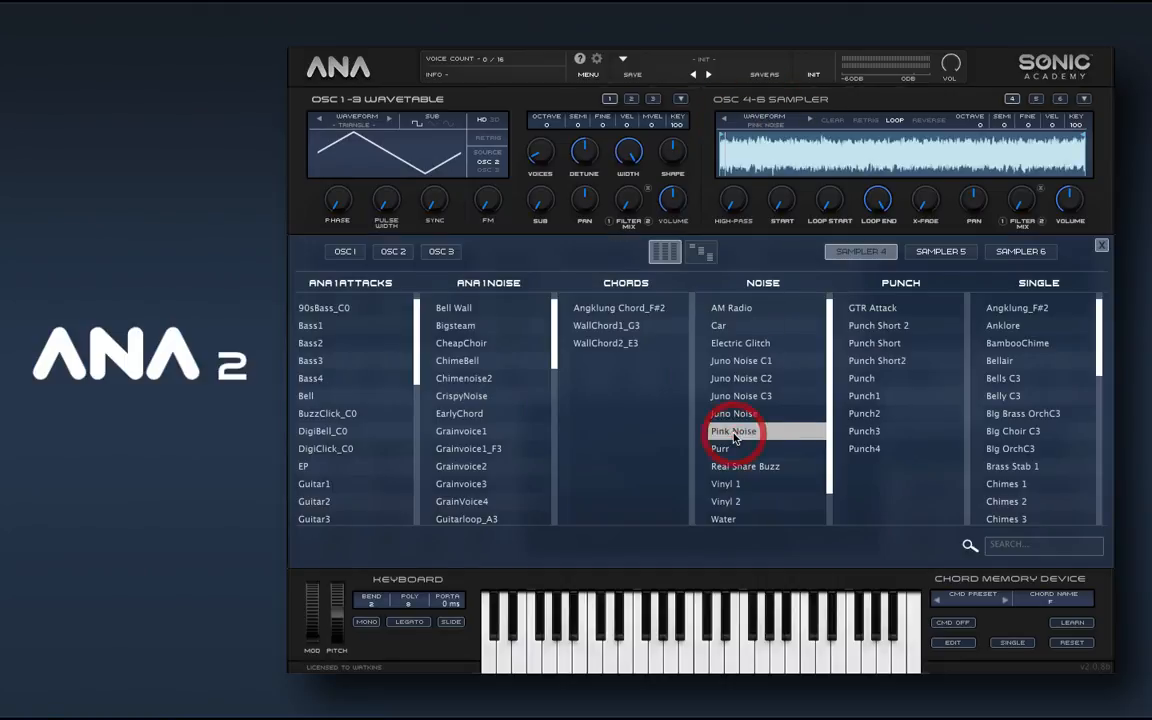
left_click(1101, 245)
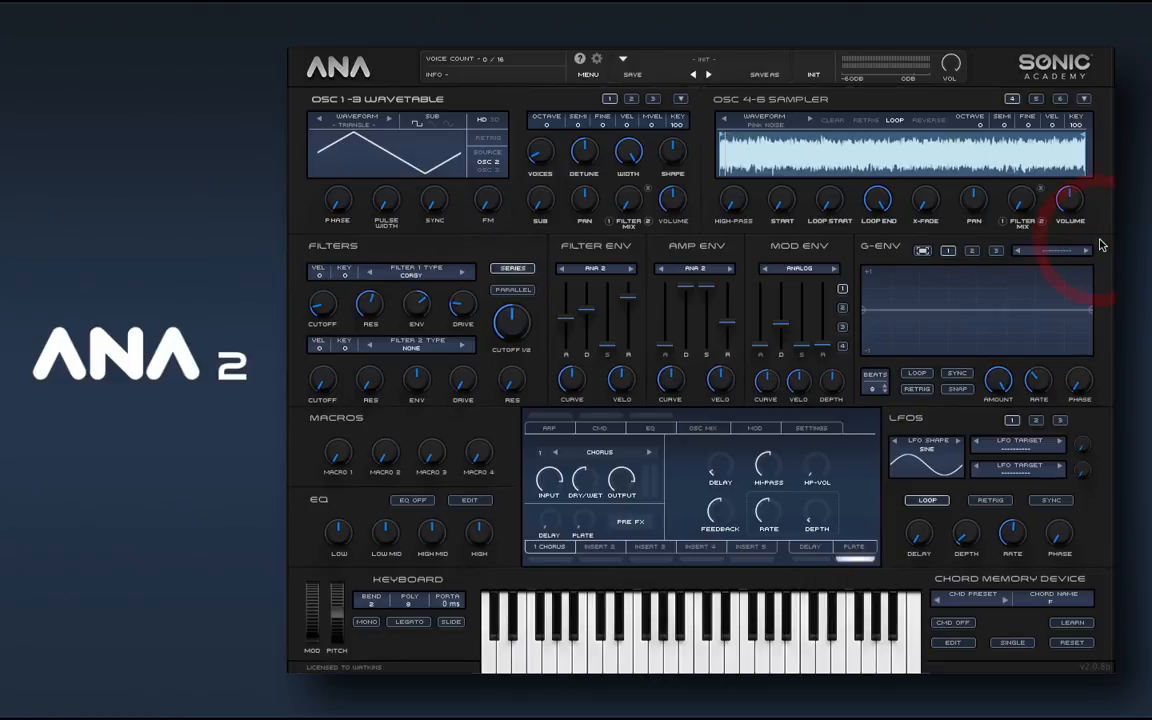
Turn sampler 4's volume fully down and assign Mod Env 1 to modulate it.
left_click_drag(1070, 202, 1086, 383)
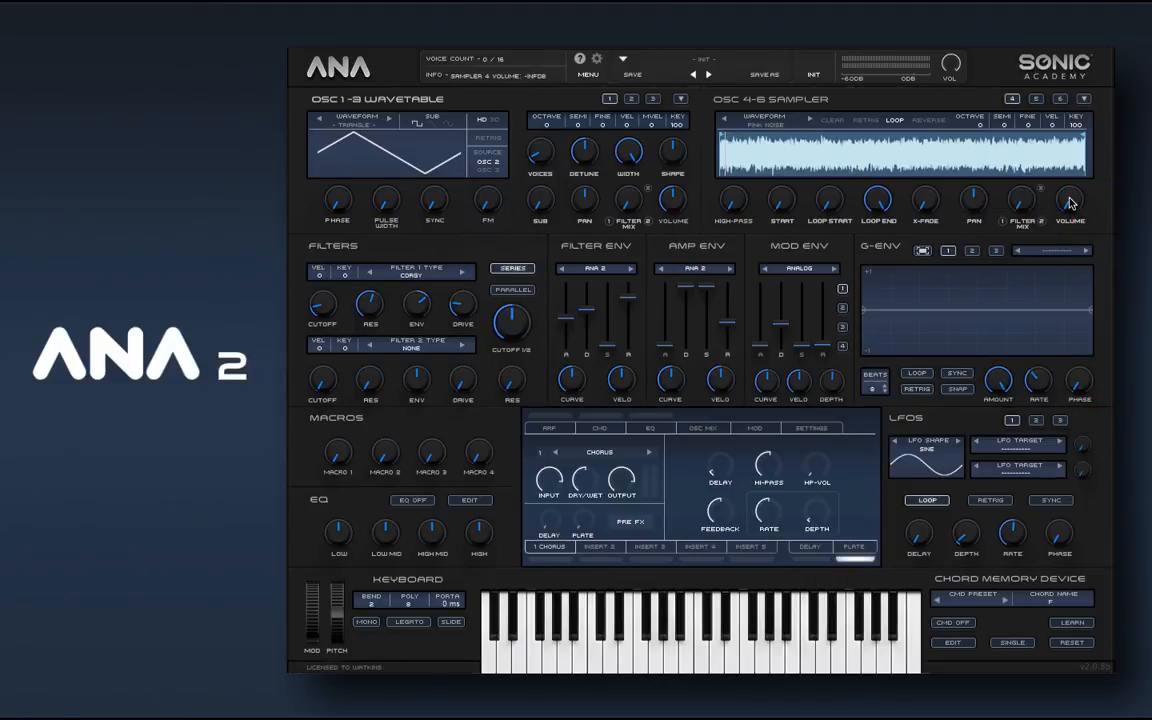
right_click(1070, 203)
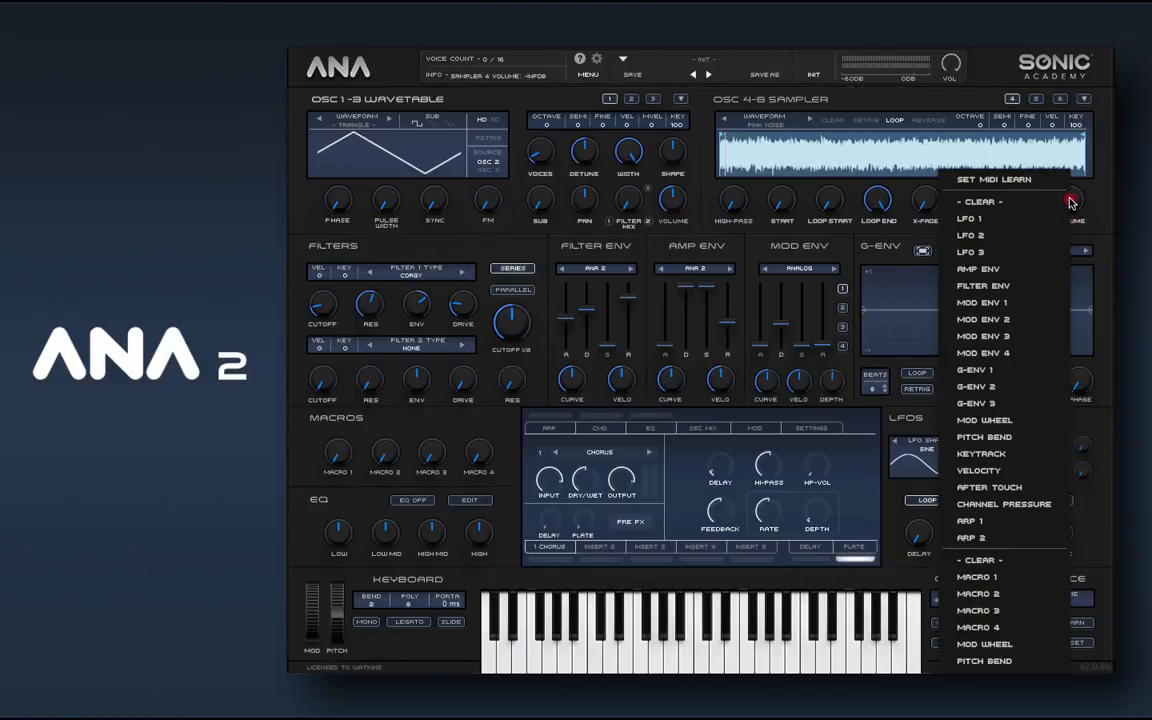
left_click(986, 303)
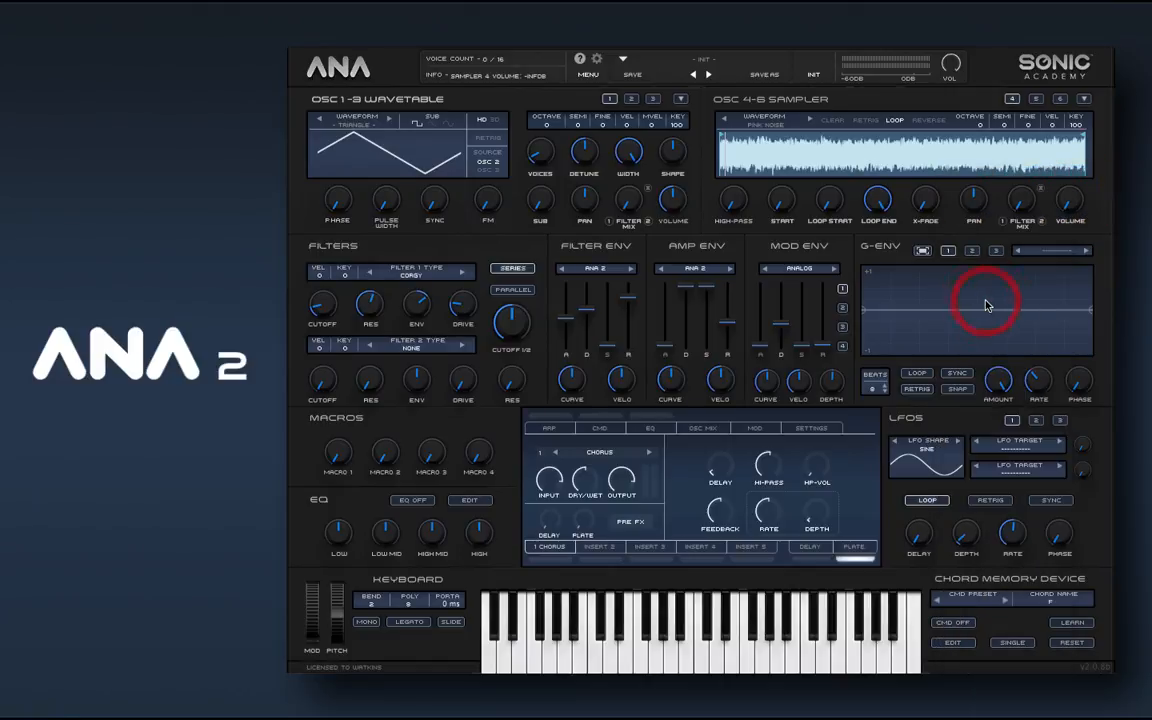
Reduce the Mod Env 1 amount on Sampler 4 Volume in the mod matrix and raise Mod Env 1's depth to 61.62%.
left_click(764, 435)
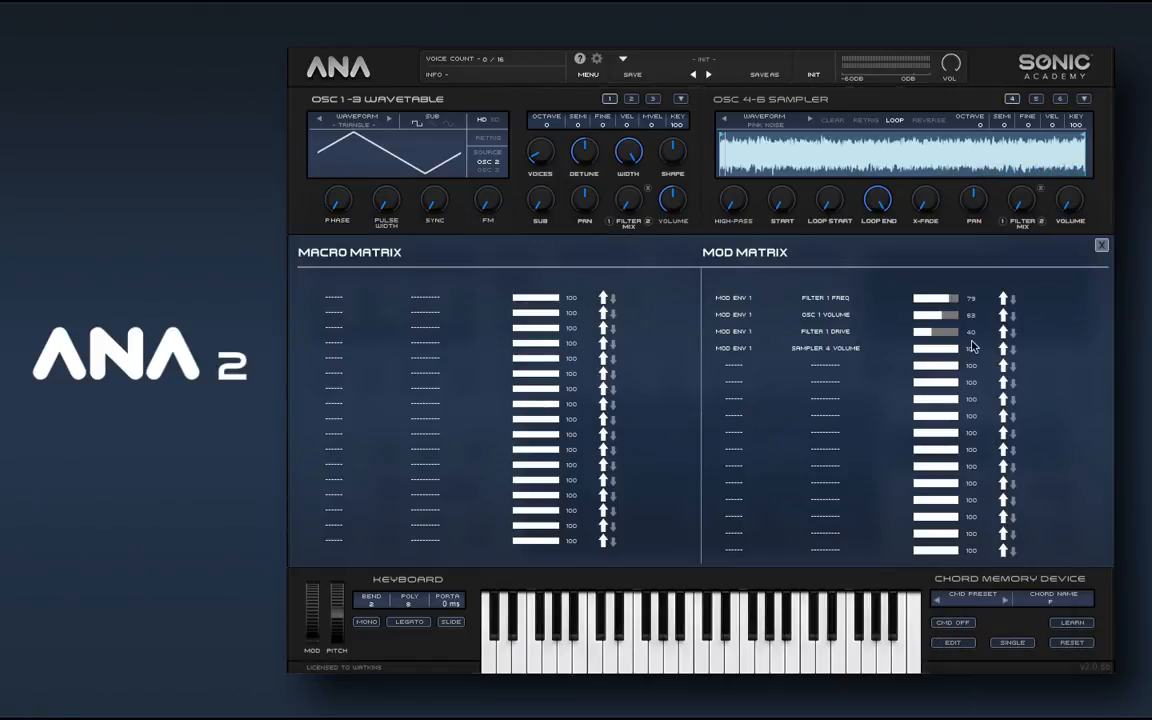
left_click_drag(957, 352, 945, 352)
left_click(1102, 247)
left_click_drag(829, 381, 838, 325)
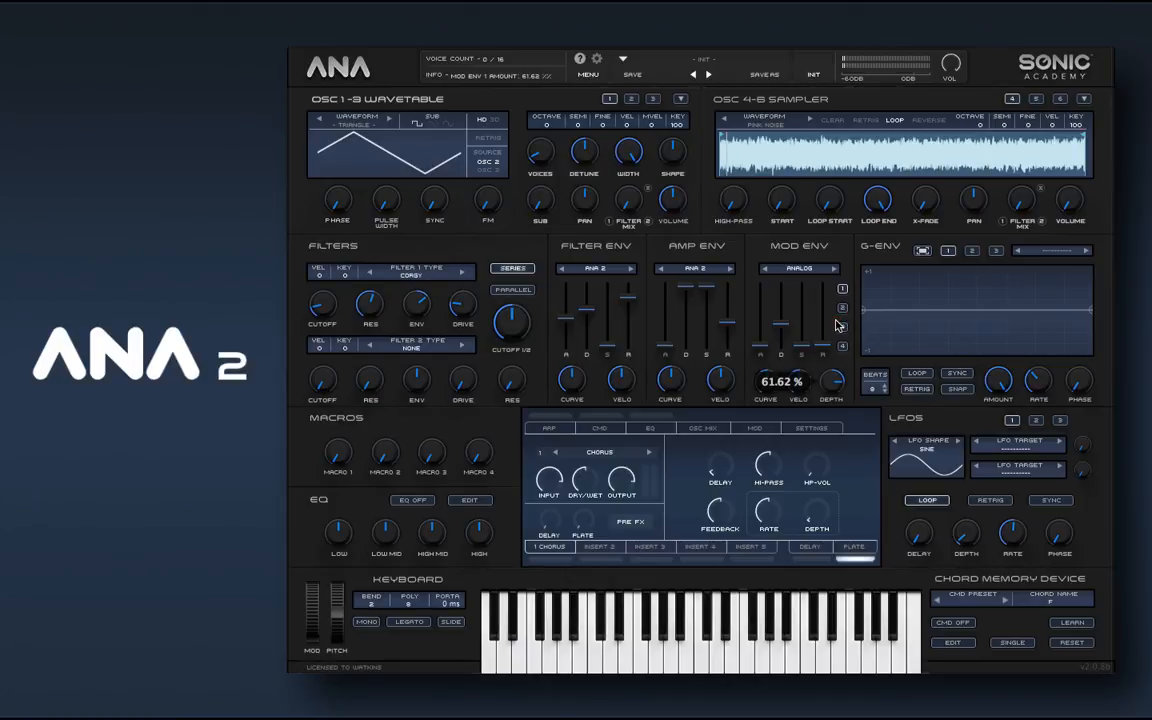
Lower Mod Env 1's depth slightly, switch the arpeggiator on and close its editor.
left_click_drag(838, 325, 838, 345)
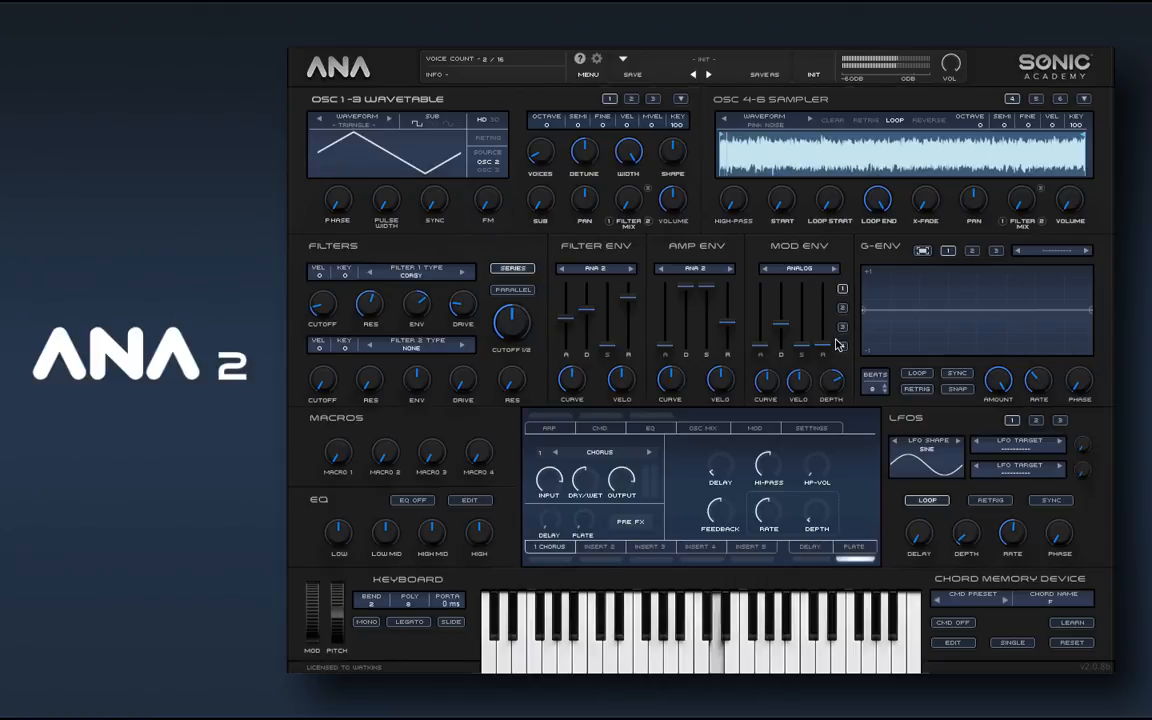
left_click(563, 428)
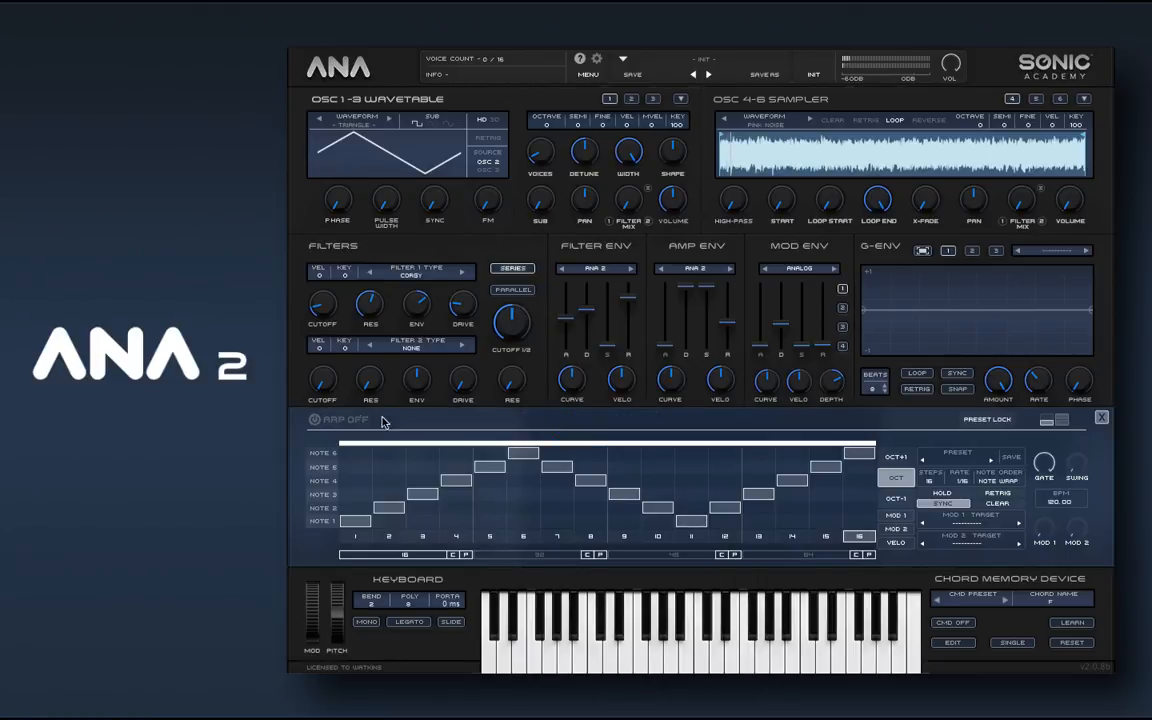
left_click(345, 420)
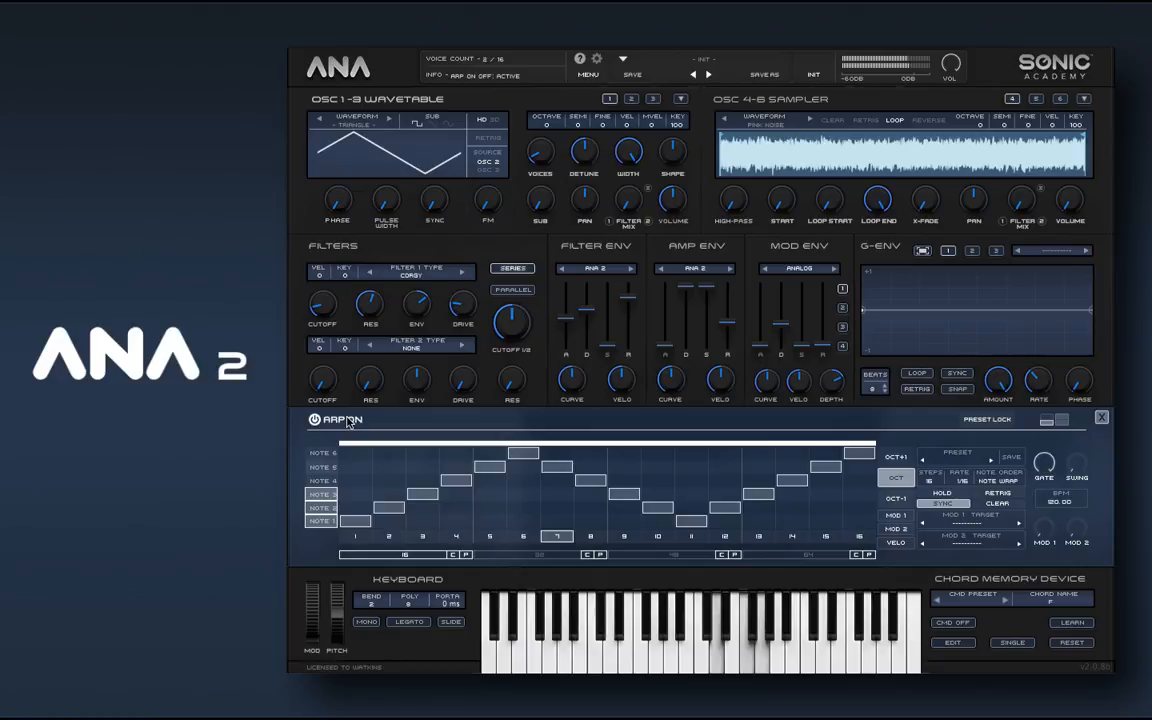
left_click(1101, 417)
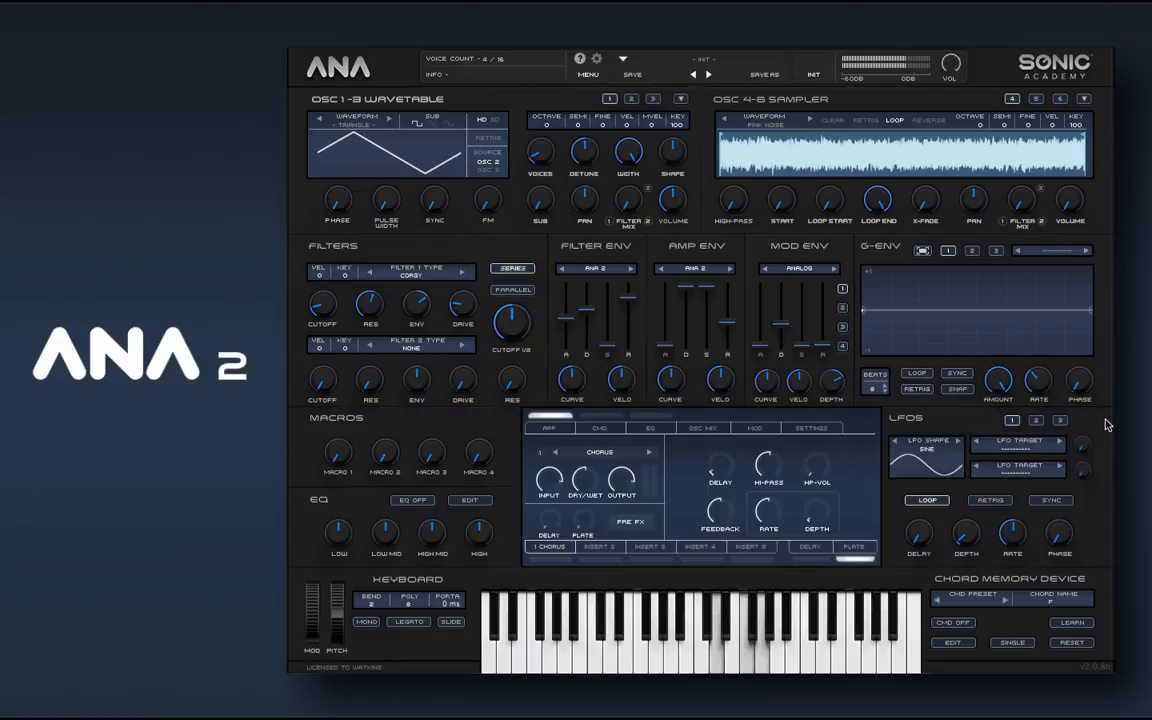
Compare the arpeggiated sound with Mod Env 1's depth at zero and slightly raised.
left_click_drag(833, 377, 837, 422)
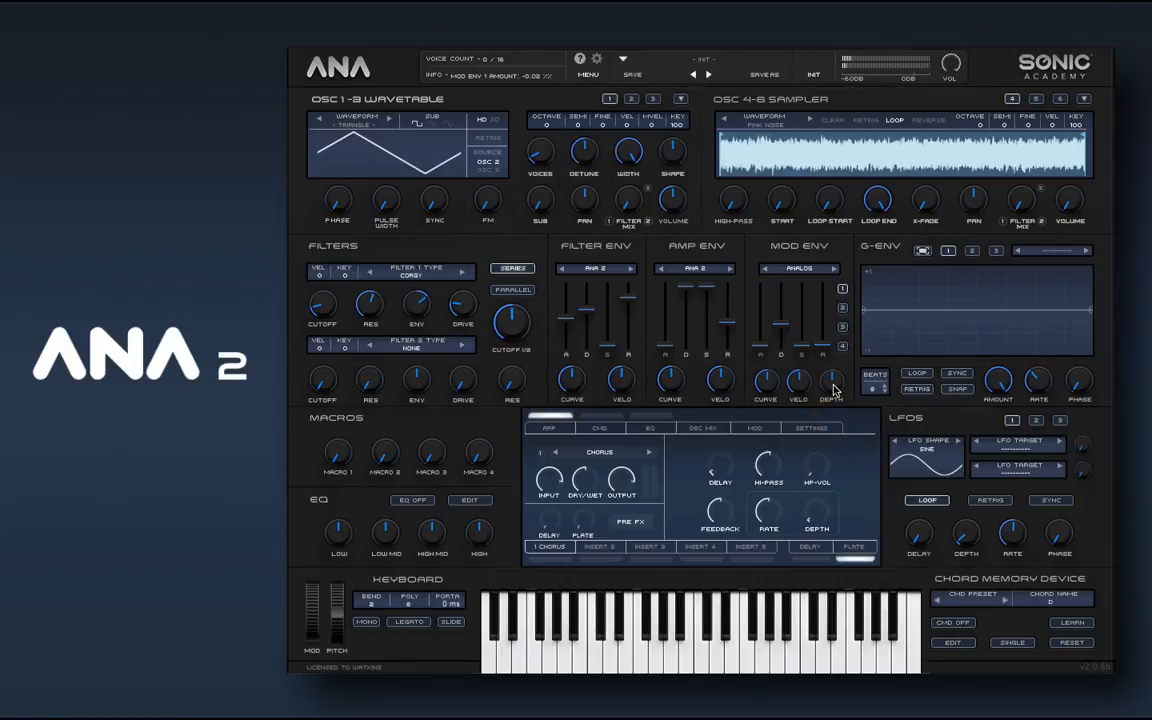
mouse_move(833, 390)
left_mouse_down()
mouse_move(838, 306)
mouse_move(840, 385)
left_mouse_up()
mouse_move(840, 385)
left_mouse_down()
mouse_move(841, 463)
mouse_move(829, 299)
mouse_move(829, 382)
left_mouse_up()
Add a mod matrix routing from Mod Env 1 to Osc 1 Pitch Fine with an amount of 52.
left_click(765, 431)
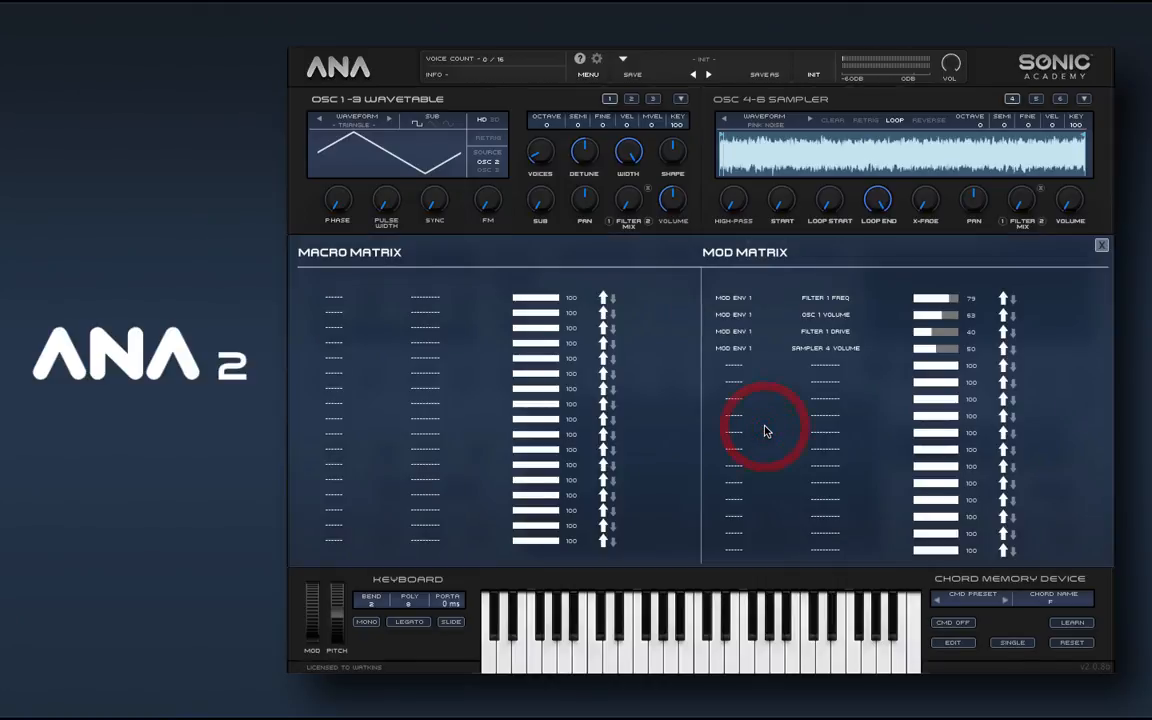
left_click(733, 366)
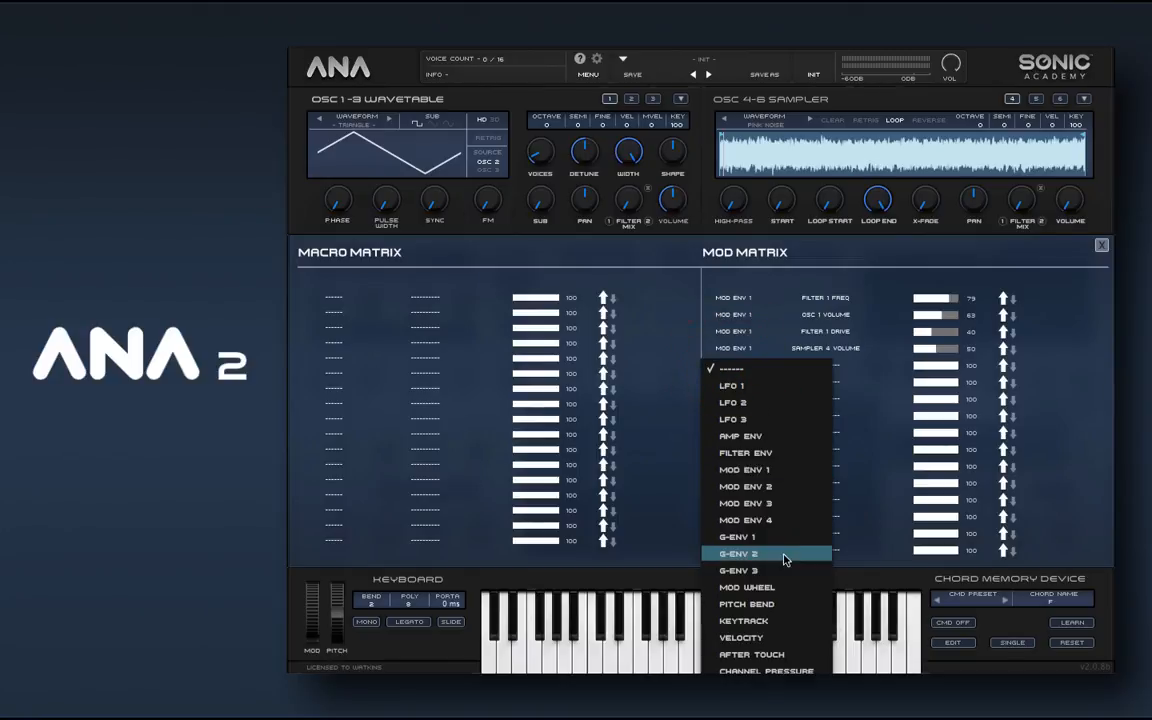
left_click(776, 469)
left_click(828, 366)
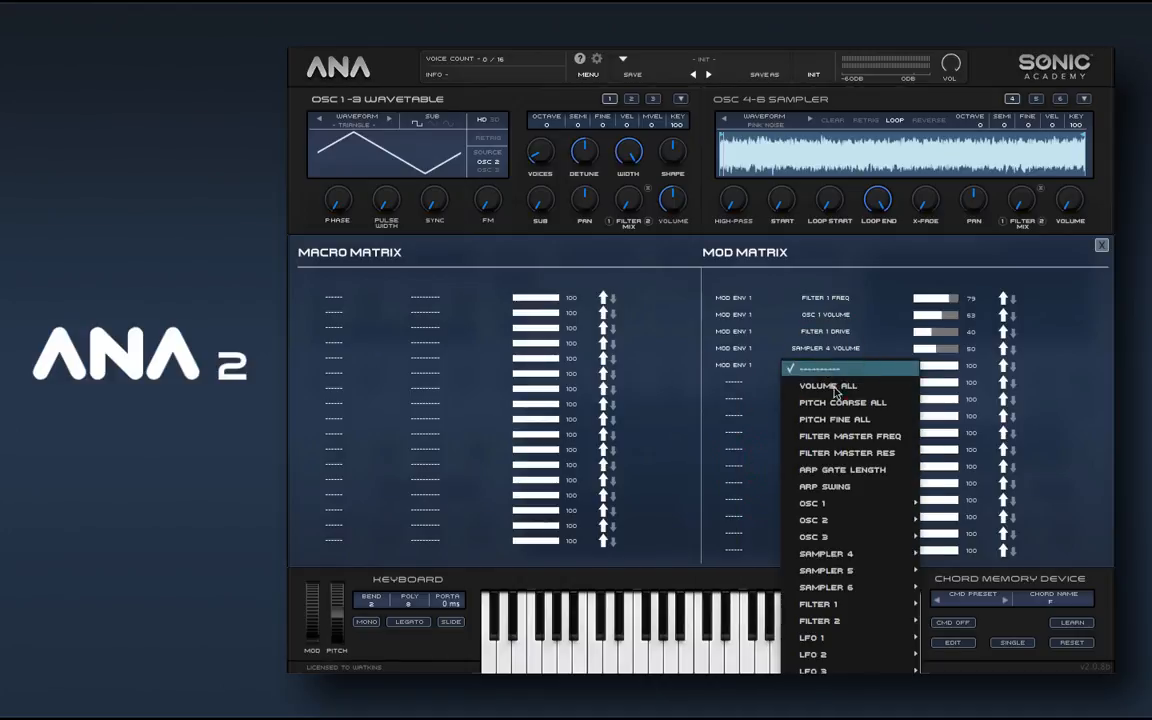
mouse_move(873, 515)
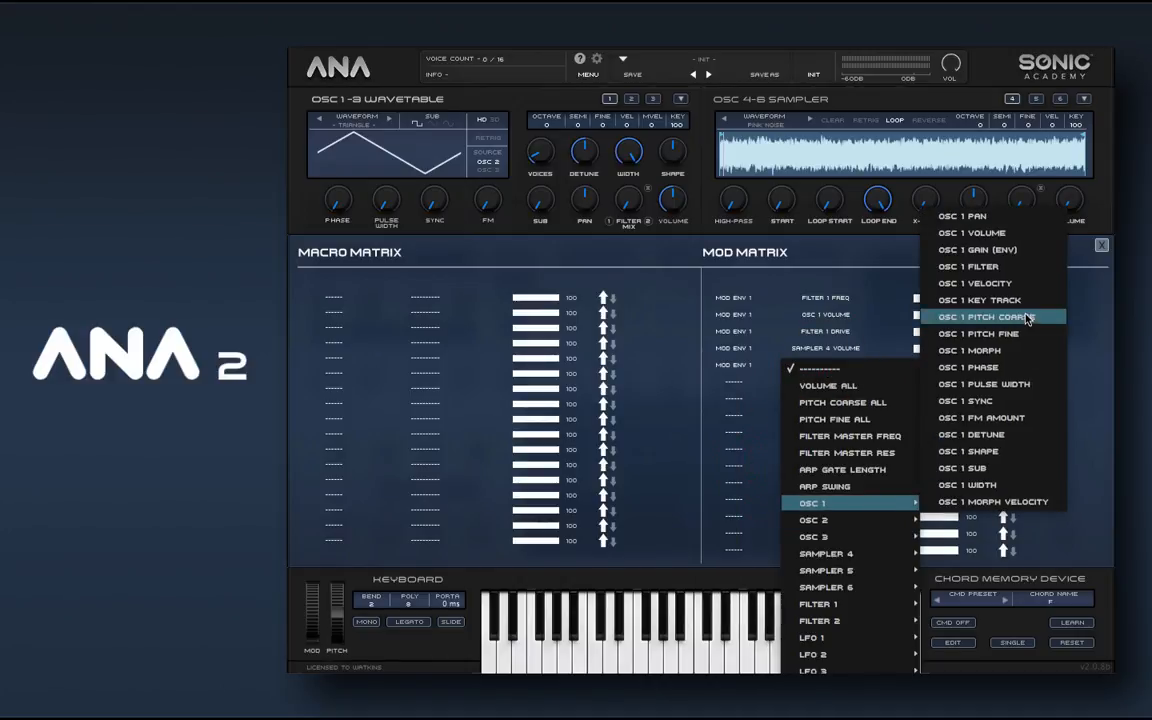
left_click(980, 333)
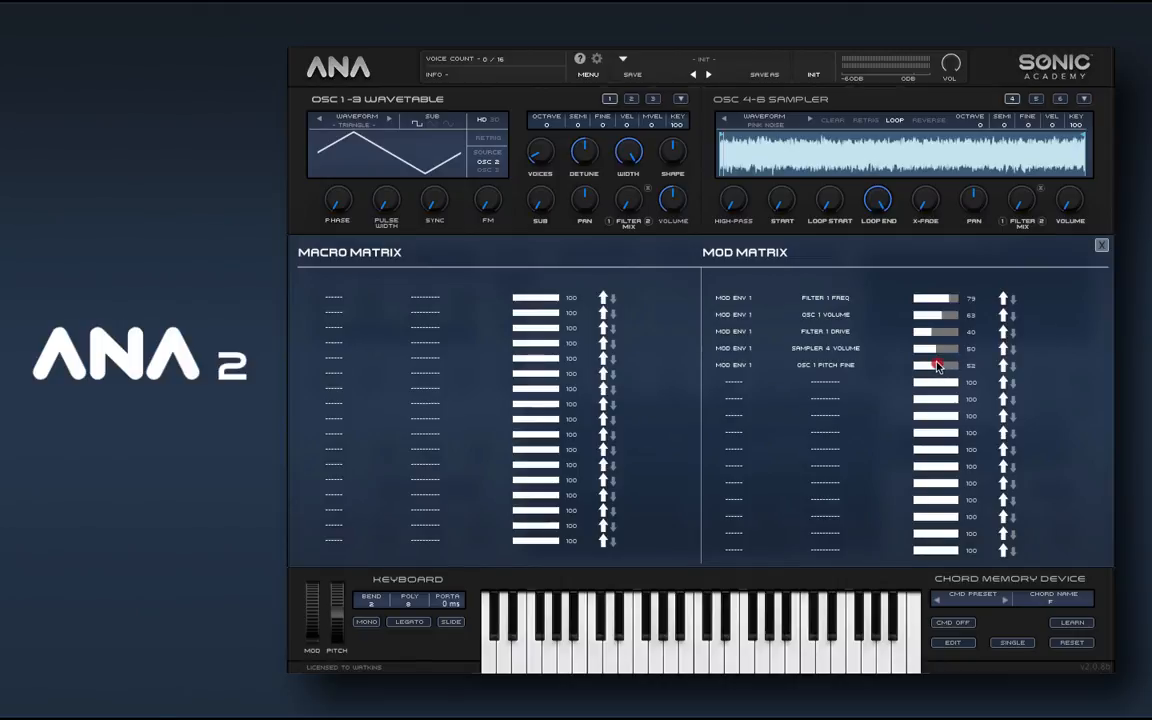
left_click(1103, 247)
Compare the pitch-modulated sound by raising Mod Env 1's depth to 92.50%, lowering it to about 24% and raising it again.
left_click_drag(834, 374, 839, 292)
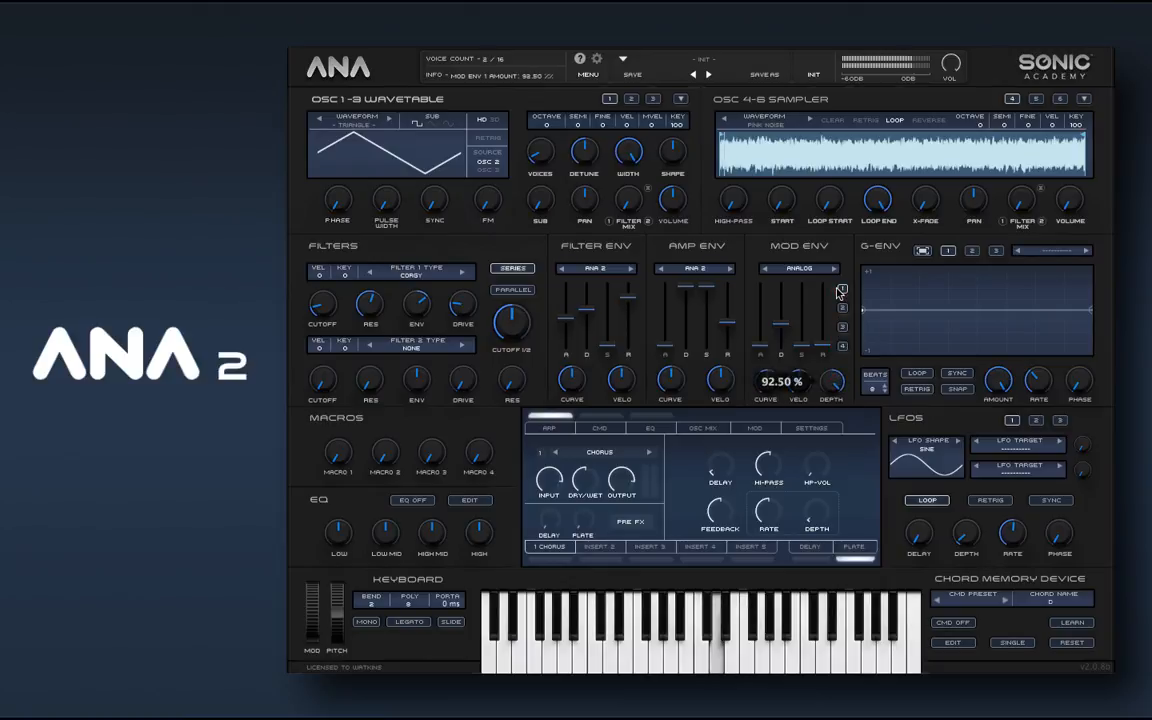
left_click_drag(838, 292, 837, 361)
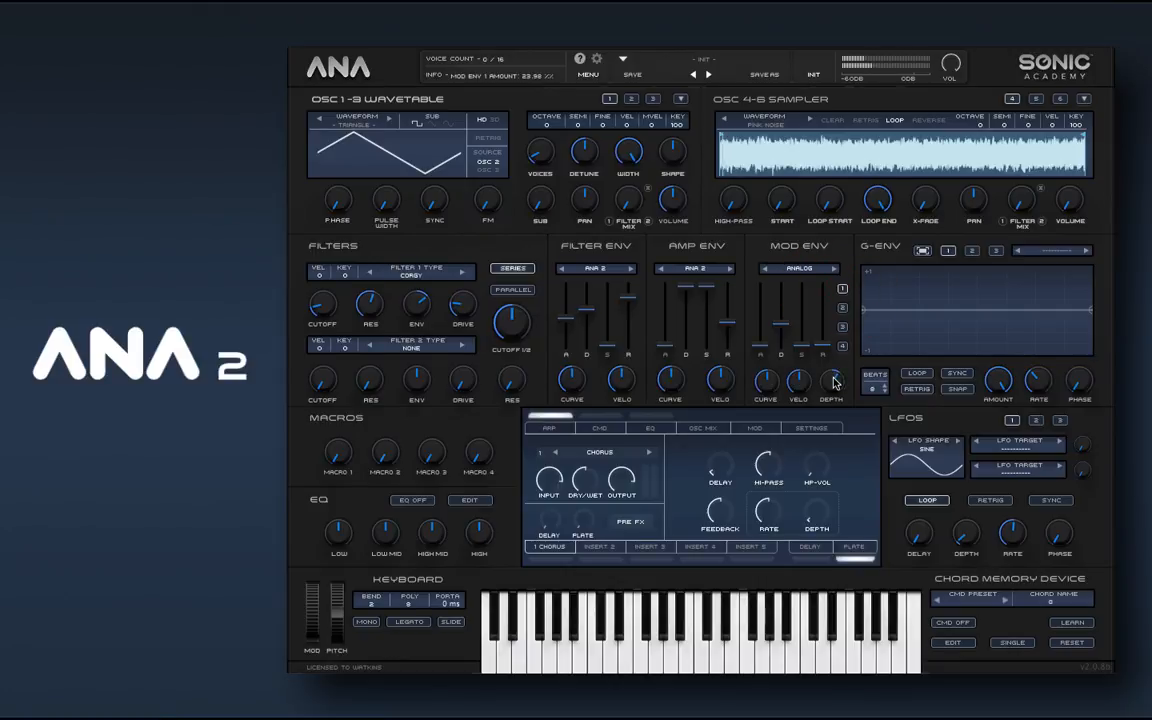
right_click(836, 382)
left_click(852, 388)
left_click_drag(841, 386, 839, 373)
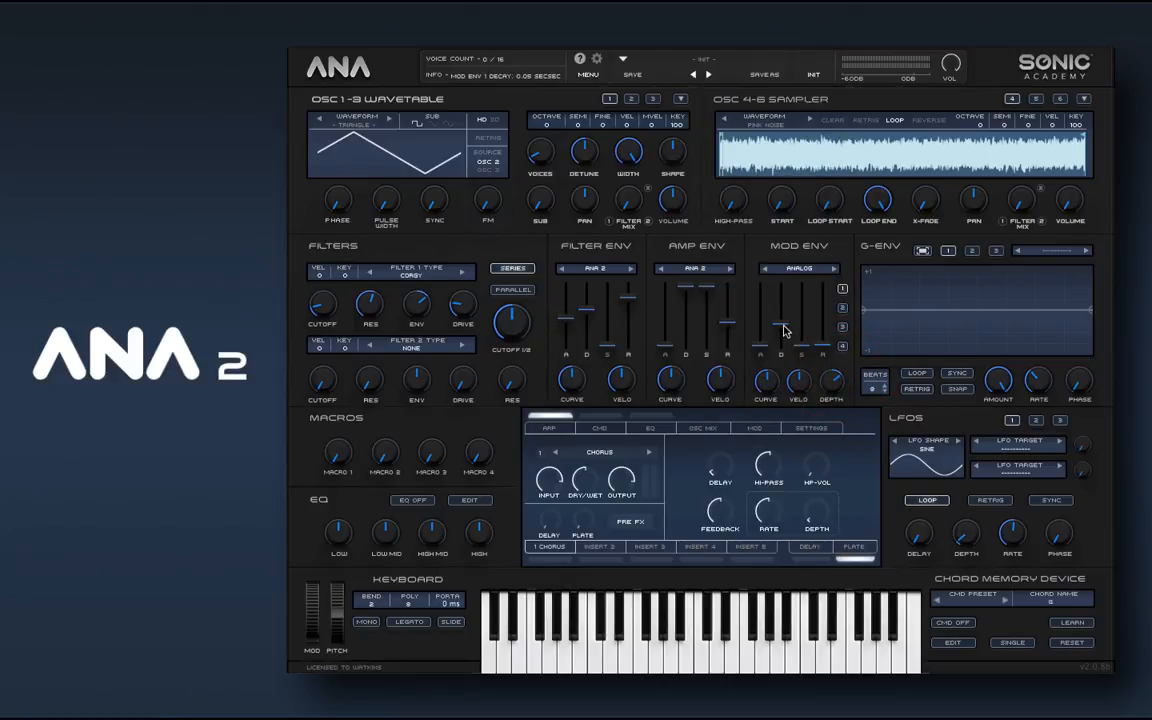
Try shorter and longer Mod Env 1 decays, settling on a 0.10-second decay and a depth of 53.68%.
mouse_move(784, 325)
left_mouse_down()
mouse_move(783, 313)
mouse_move(782, 332)
left_mouse_up()
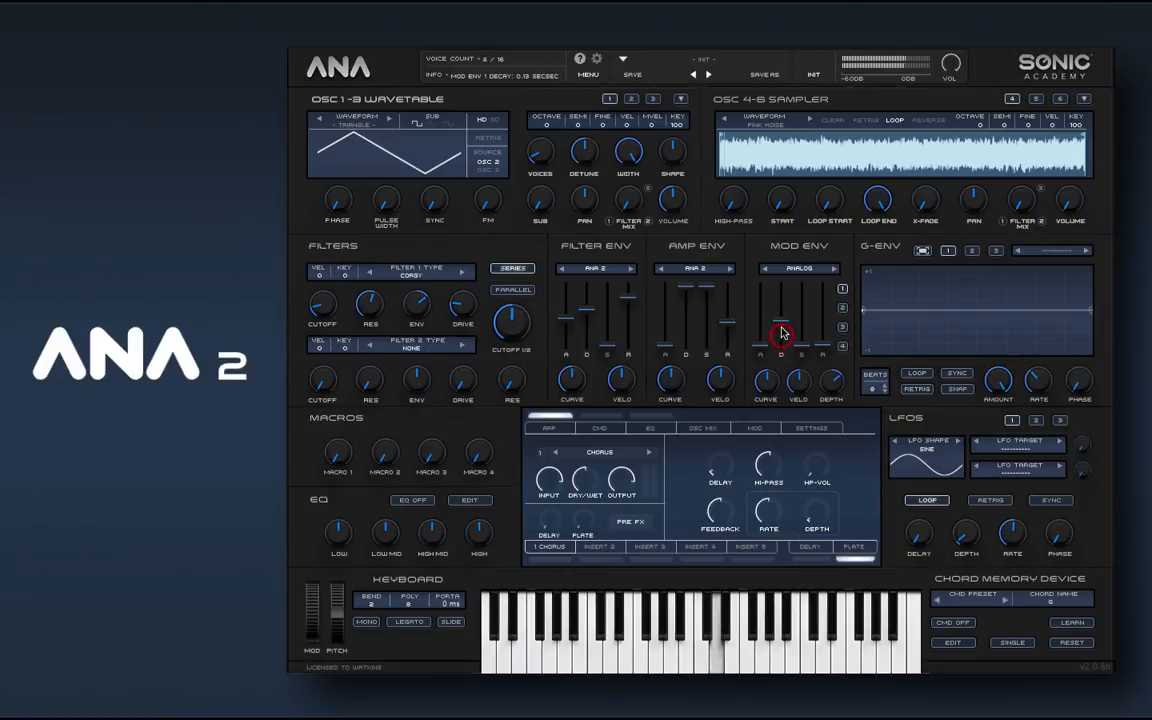
left_click_drag(828, 386, 828, 368)
mouse_move(783, 326)
left_mouse_down()
mouse_move(784, 337)
mouse_move(782, 312)
mouse_move(782, 341)
mouse_move(782, 299)
mouse_move(784, 329)
left_mouse_up()
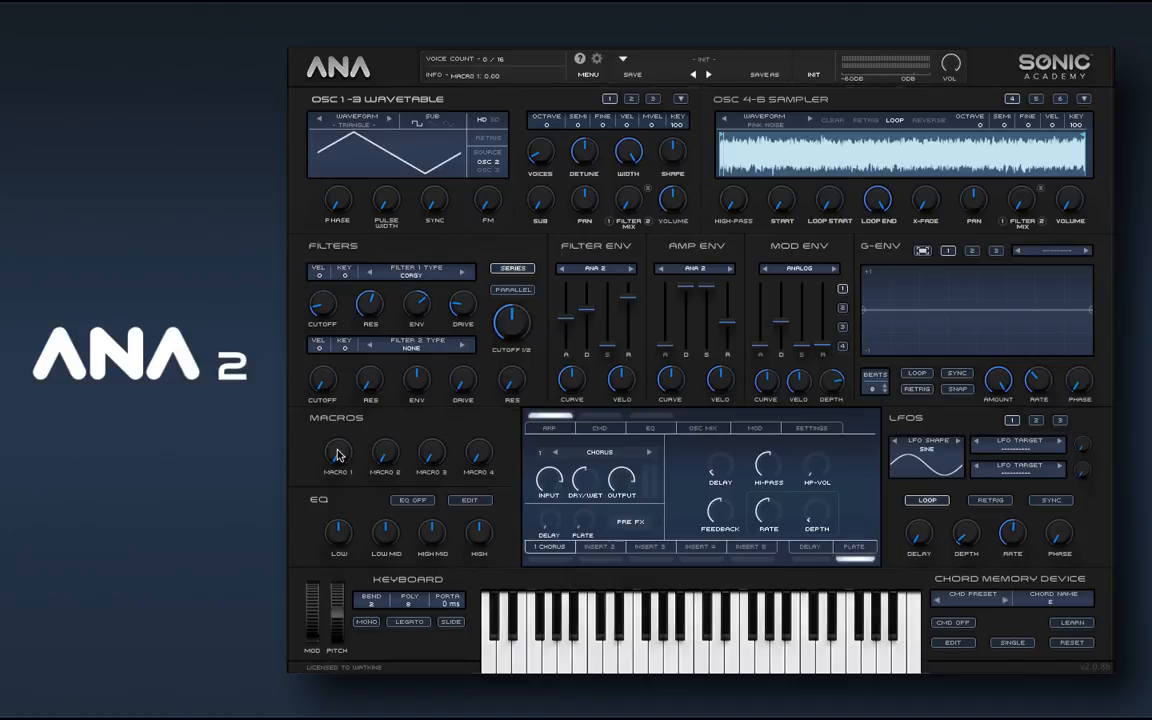
Assign Macro 1 to Mod Env 1's depth and Macro 2 to its decay, and shorten the decay to 0.04 seconds.
right_click(835, 382)
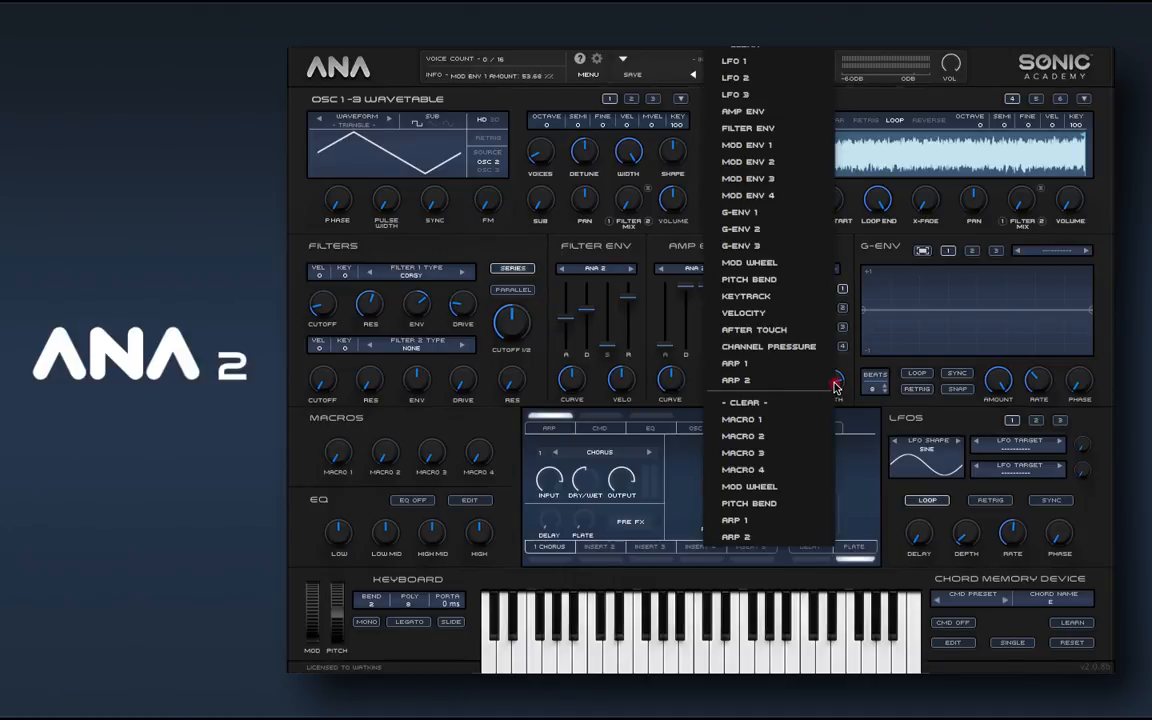
left_click(797, 427)
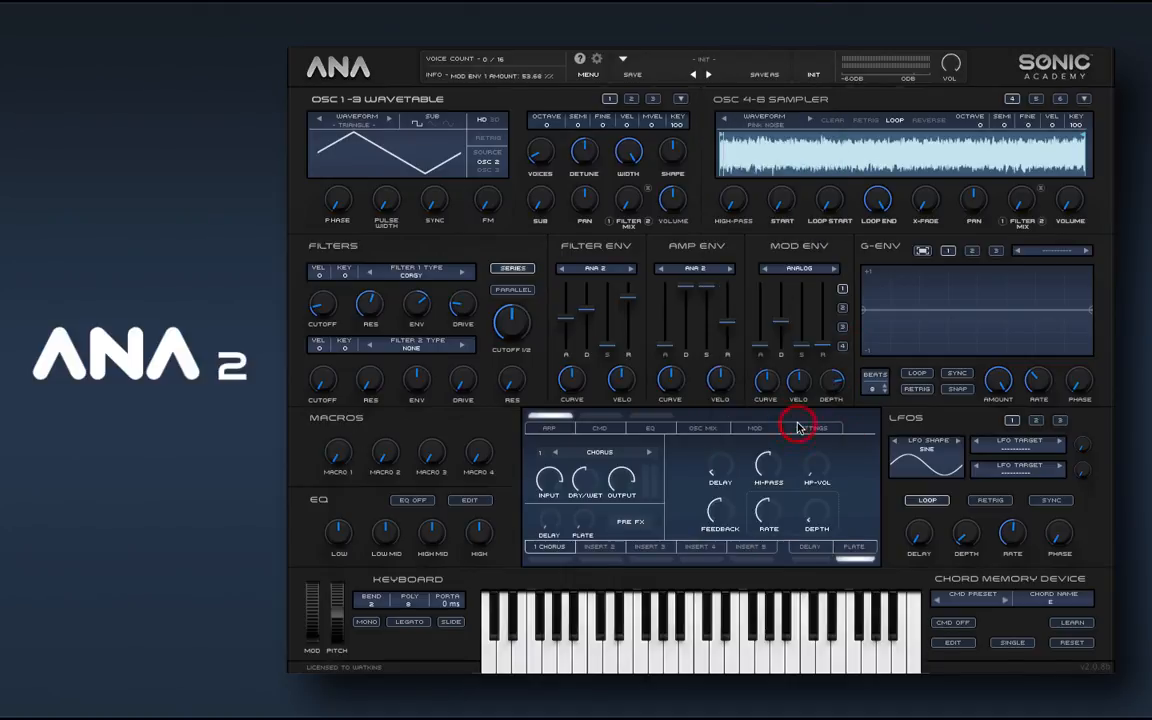
right_click(783, 327)
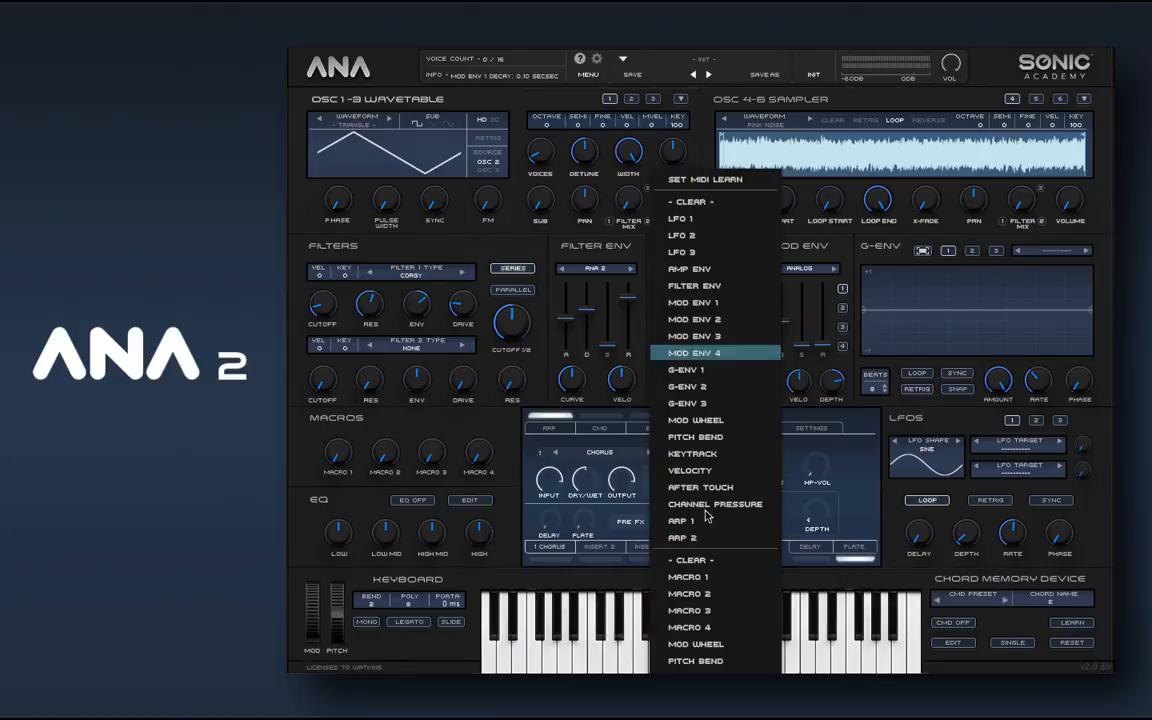
left_click(697, 594)
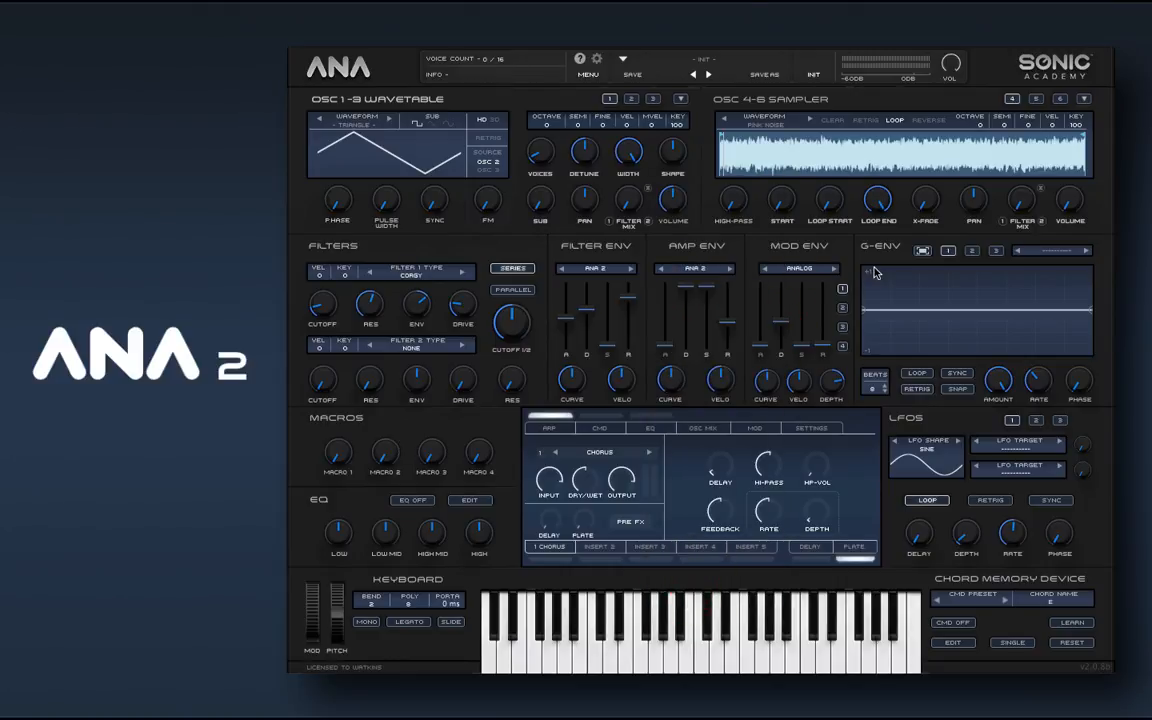
left_click_drag(781, 323, 781, 334)
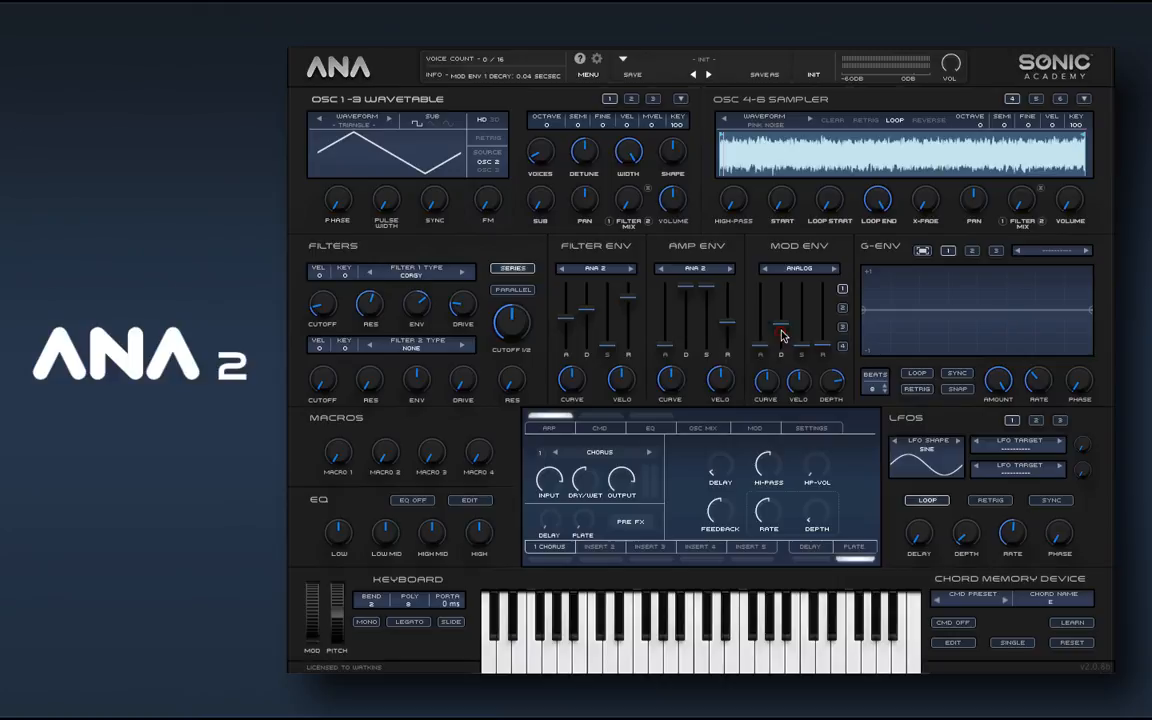